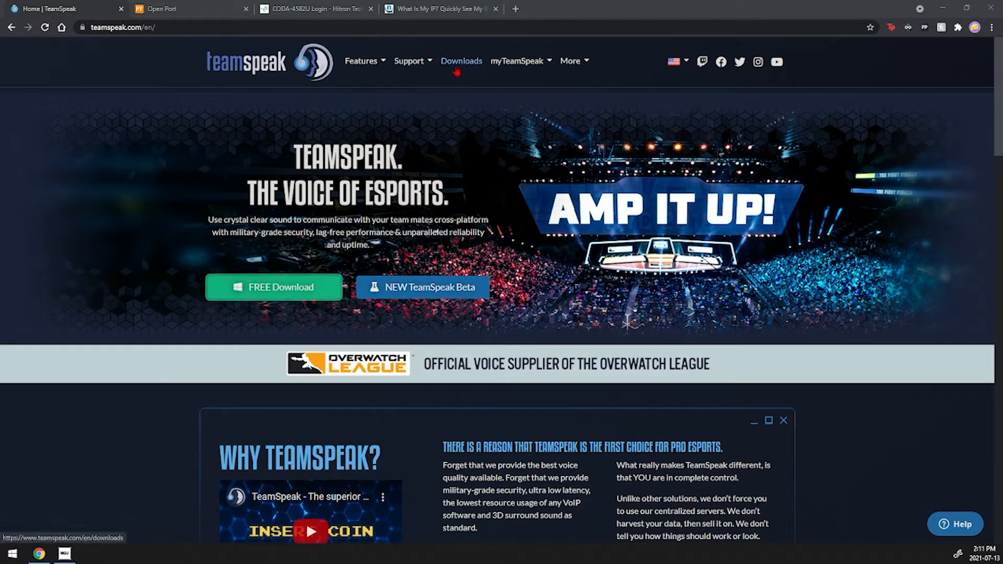
Download the Windows 64-bit TeamSpeak server 3.13.6 zip from the Server downloads list
left_click(456, 72)
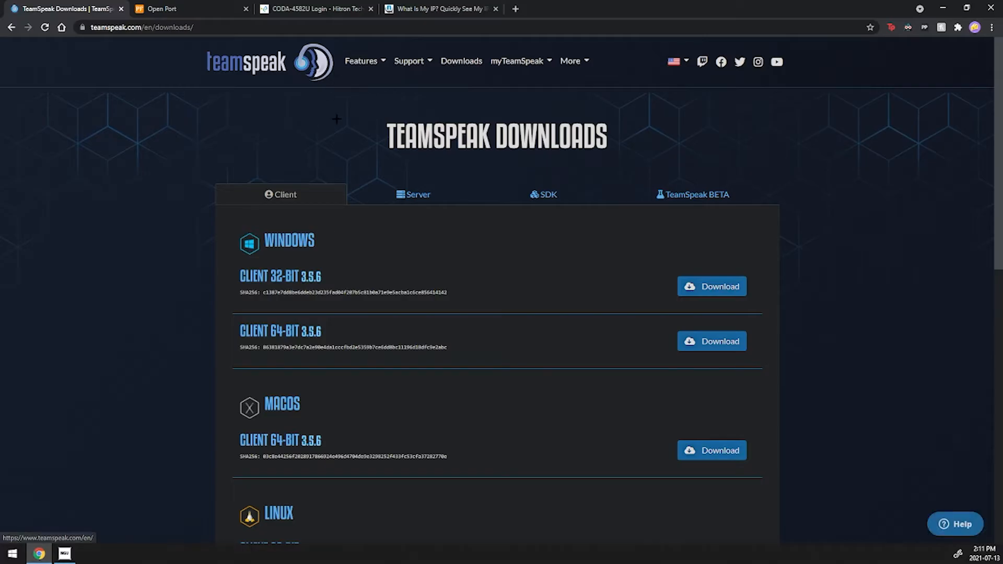
scroll(338, 119, "down", 1)
left_click(416, 155)
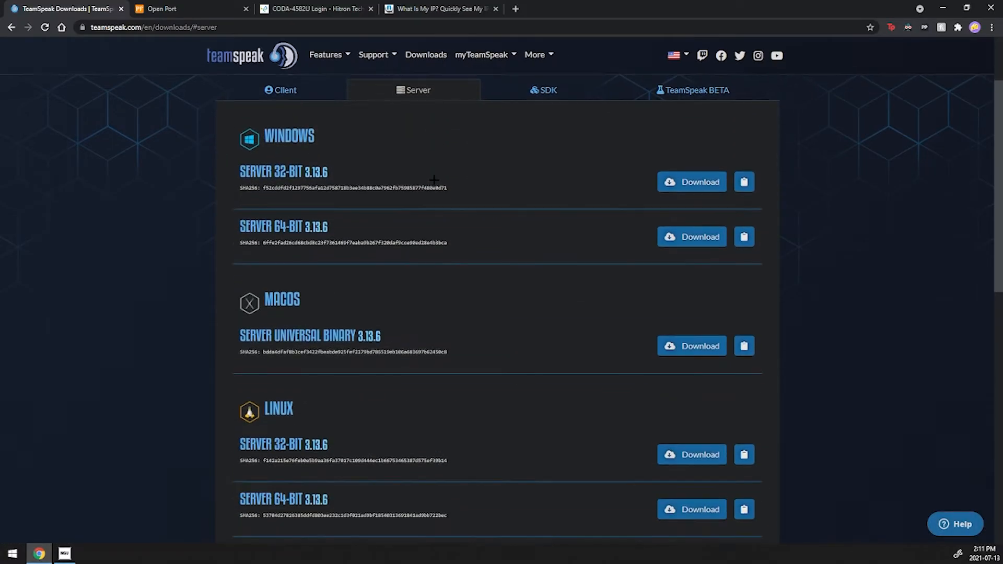
scroll(516, 199, "down", 1)
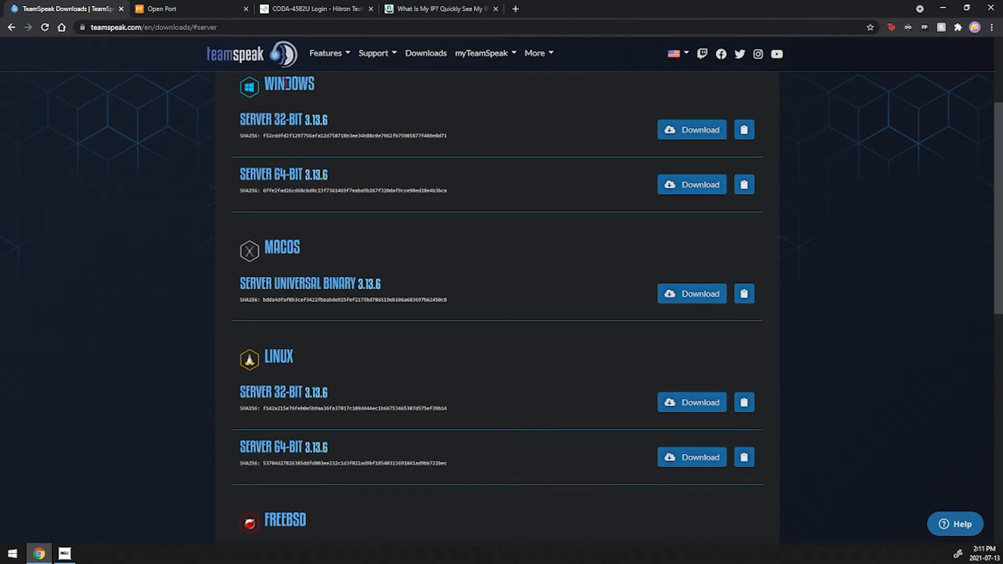
left_click_drag(271, 173, 358, 176)
left_click(360, 176)
left_click(691, 188)
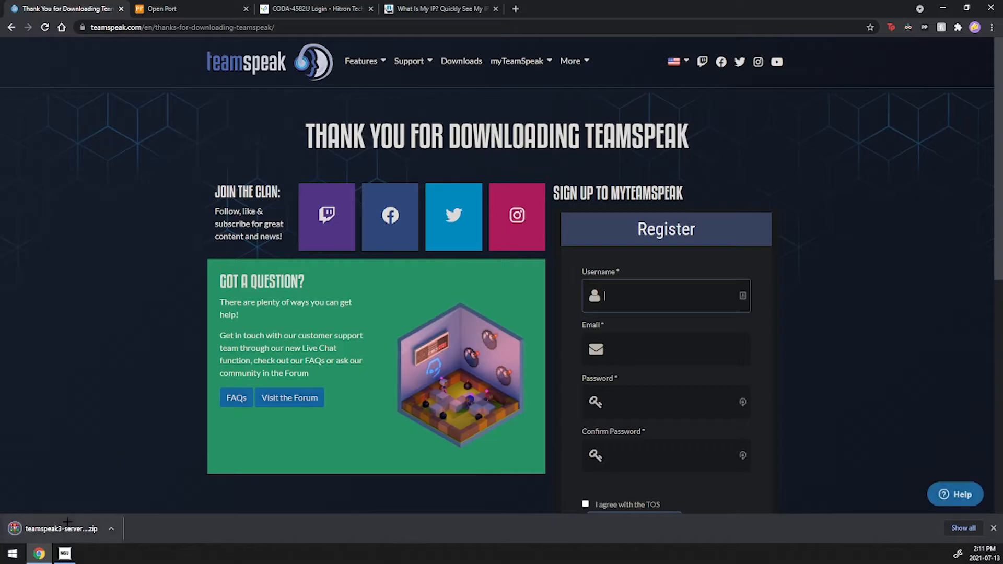
right_click(67, 521)
Extract the teamspeak3-server folder to the Desktop, overwriting with Yes to All, then close WinRAR
left_click(104, 462)
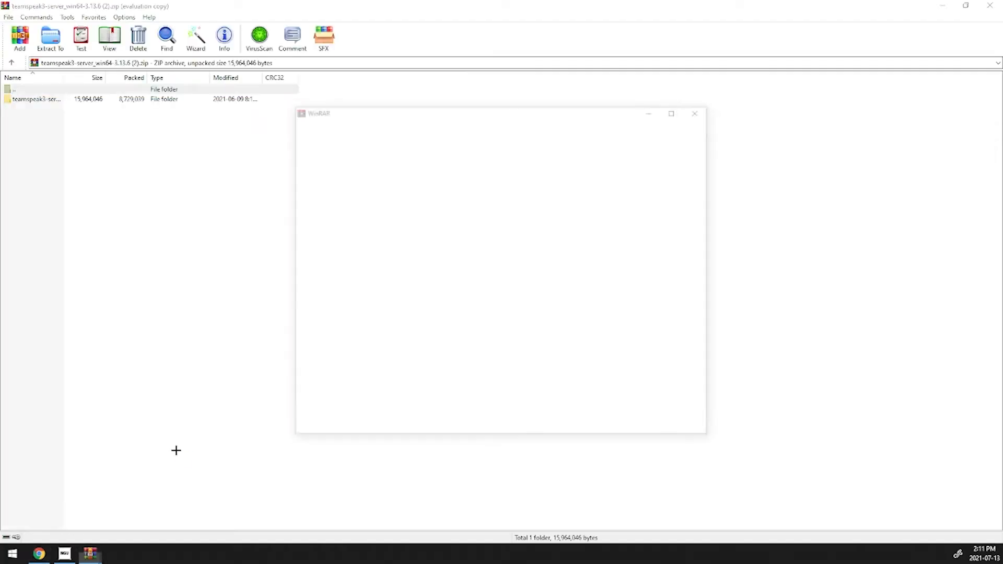
left_click(700, 109)
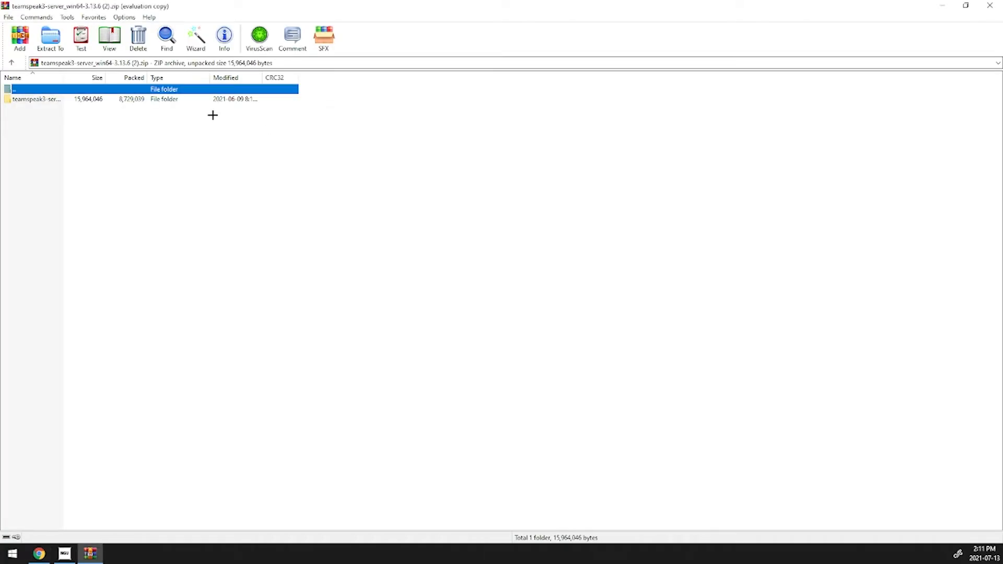
left_click(91, 99)
left_click(40, 36)
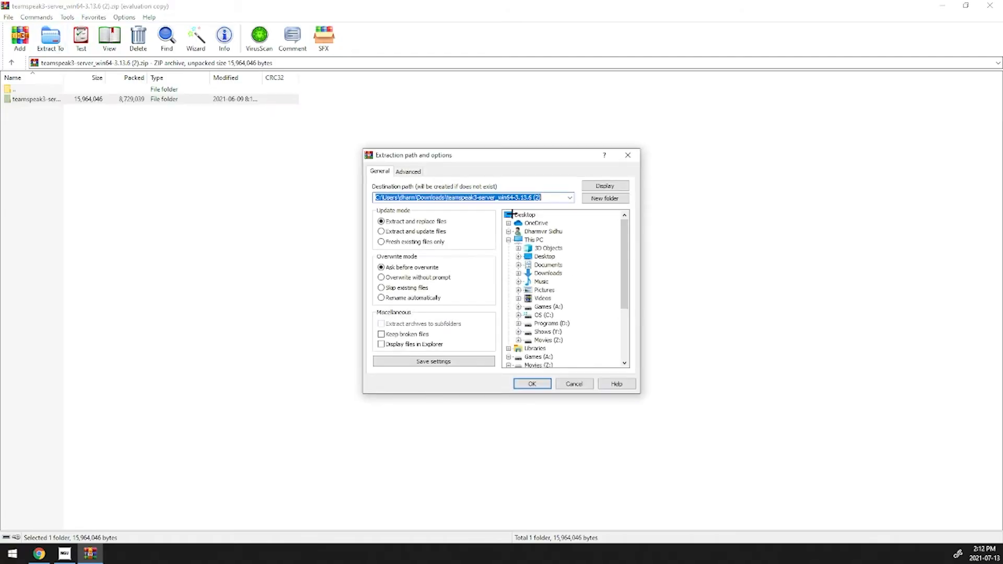
left_click(512, 214)
left_click(532, 383)
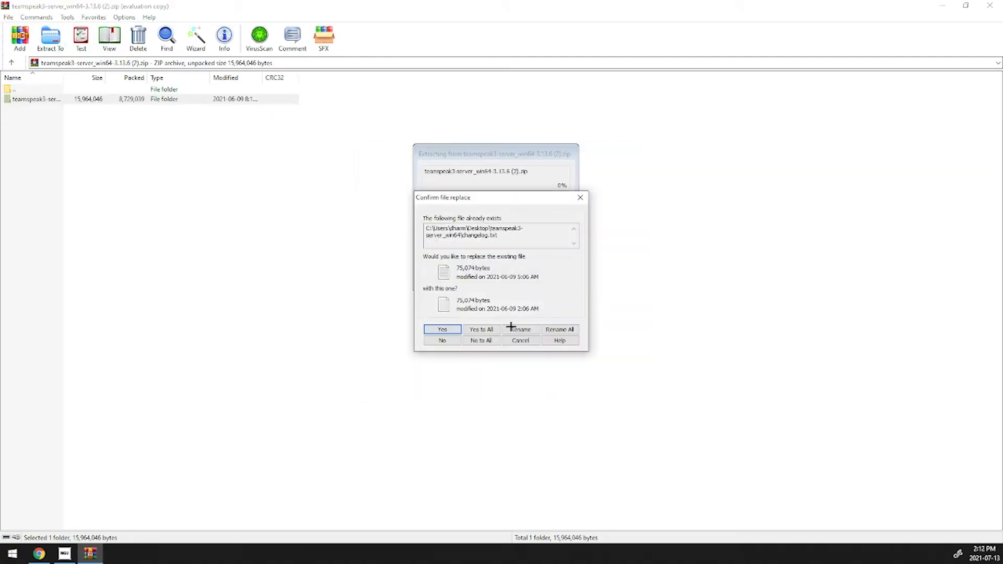
left_click(490, 330)
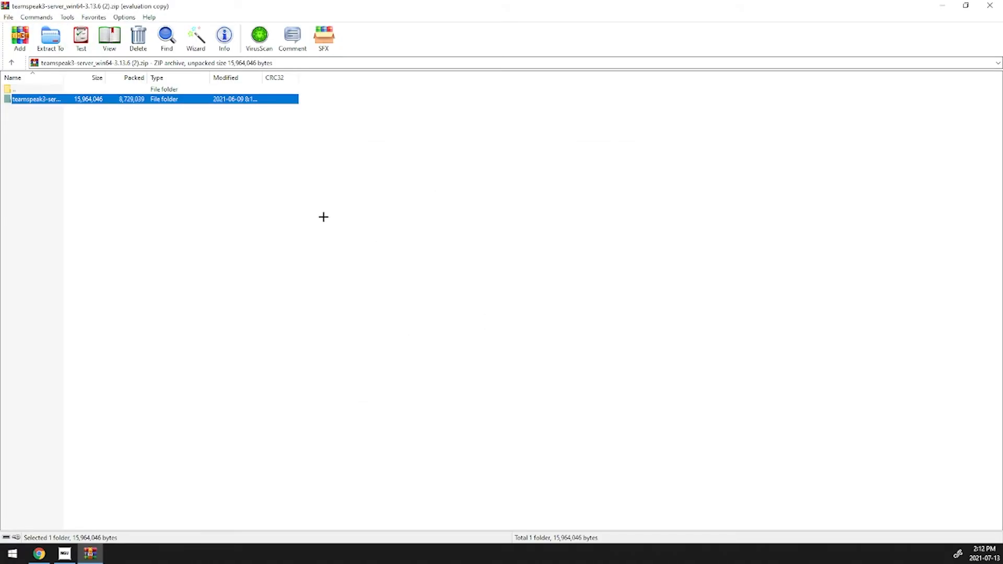
left_click(990, 5)
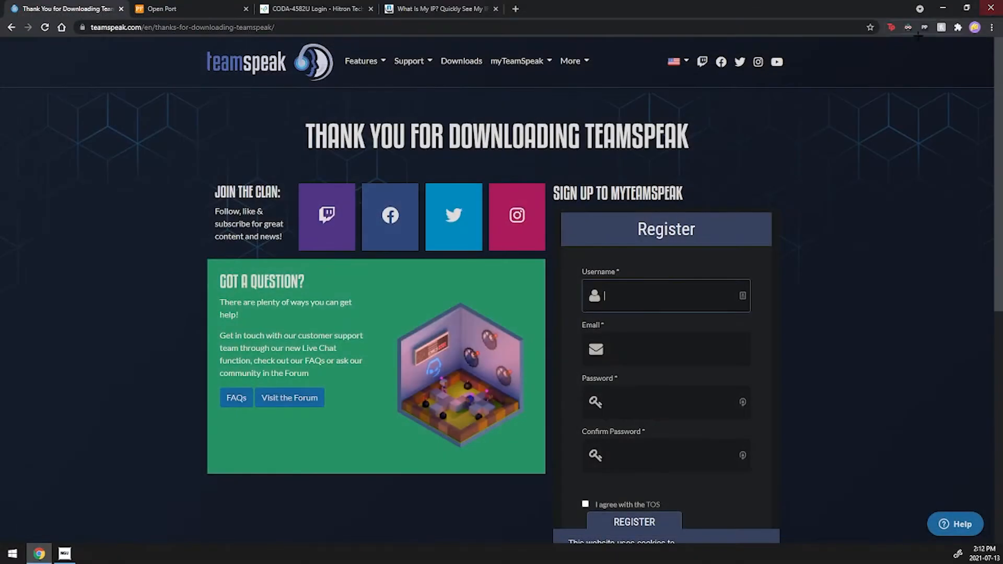
left_click(44, 545)
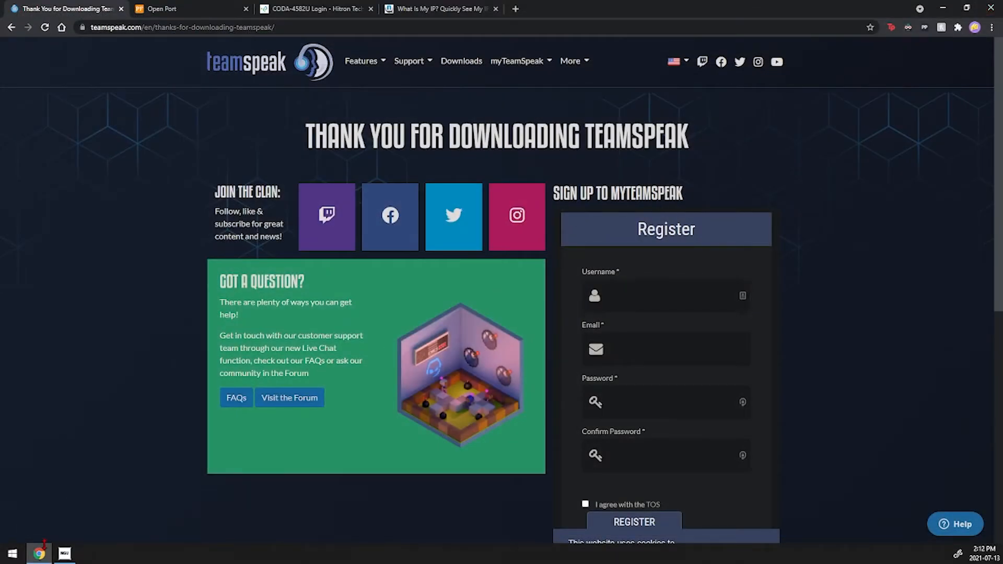
double_click(23, 295)
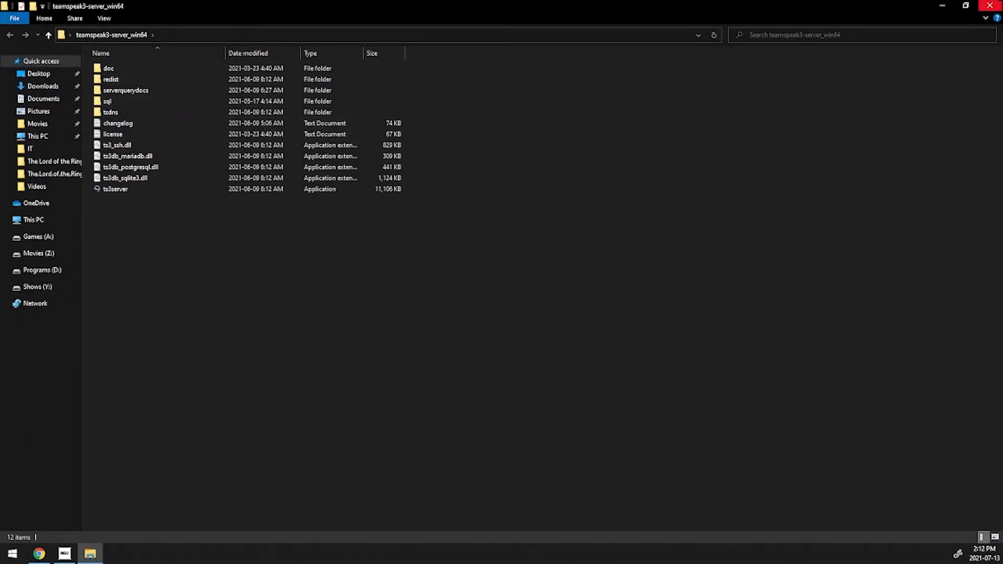
left_click(990, 6)
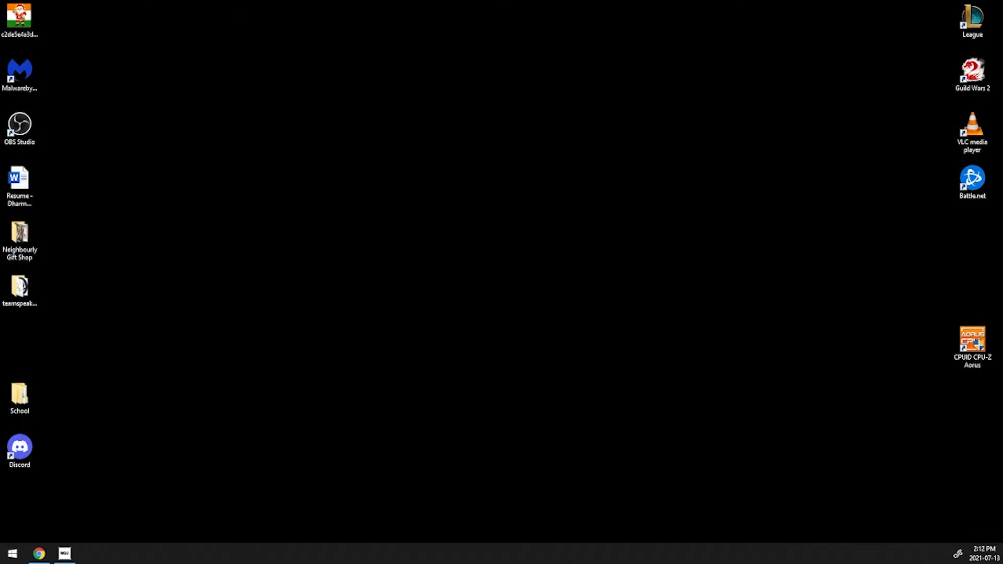
left_click(39, 553)
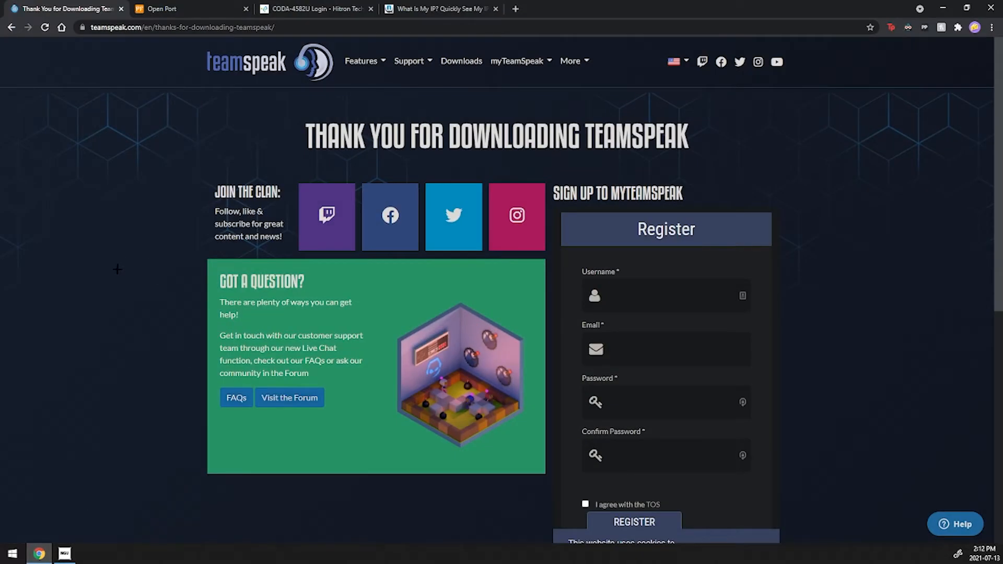
Switch to the CODA-4582U router login tab and bring up the Run box ready for cmd
left_click(326, 7)
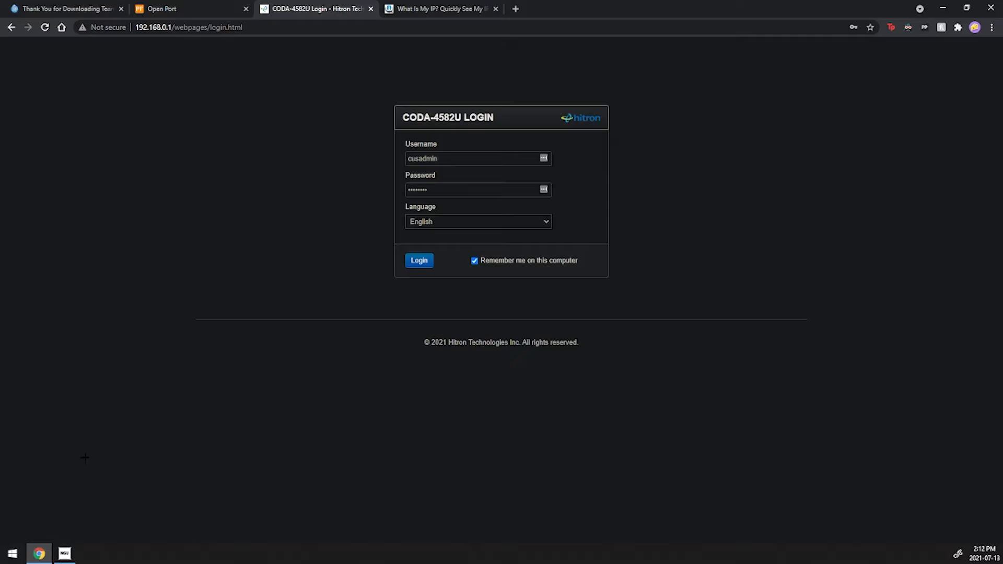
right_click(12, 553)
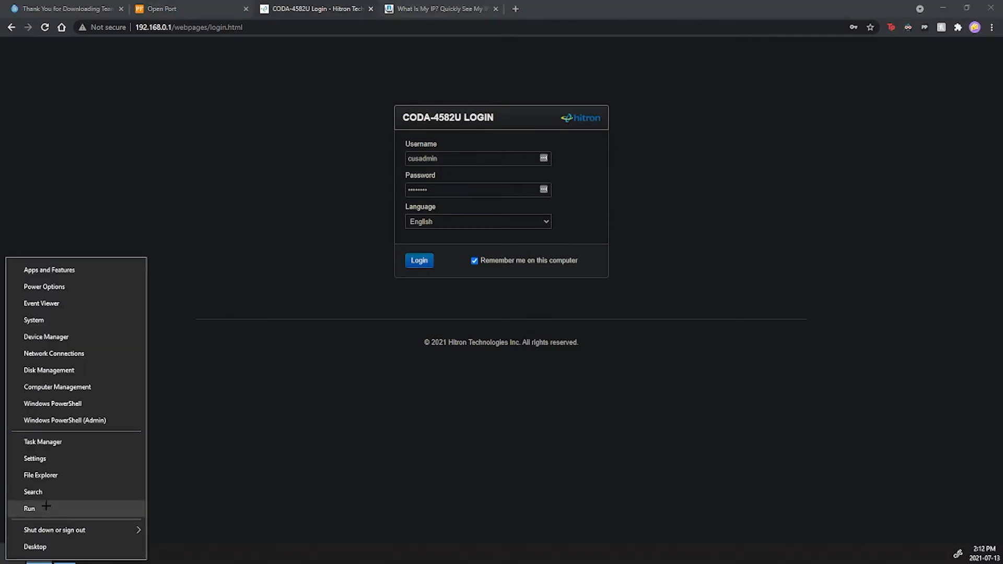
left_click(46, 506)
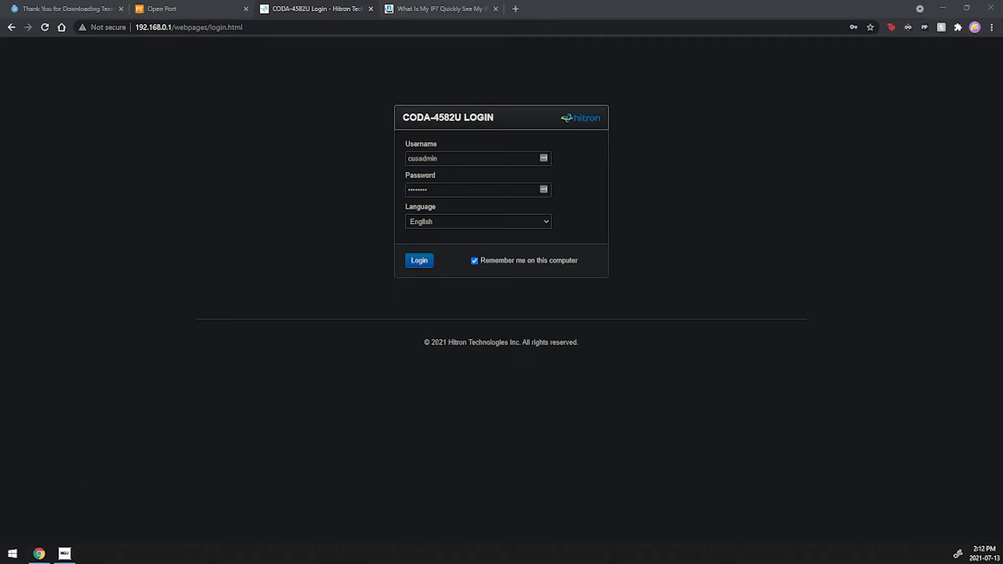
left_click_drag(130, 423, 202, 424)
left_click(137, 472)
Run ipconfig in Command Prompt to find the default gateway 192.168.0.1
left_click(175, 506)
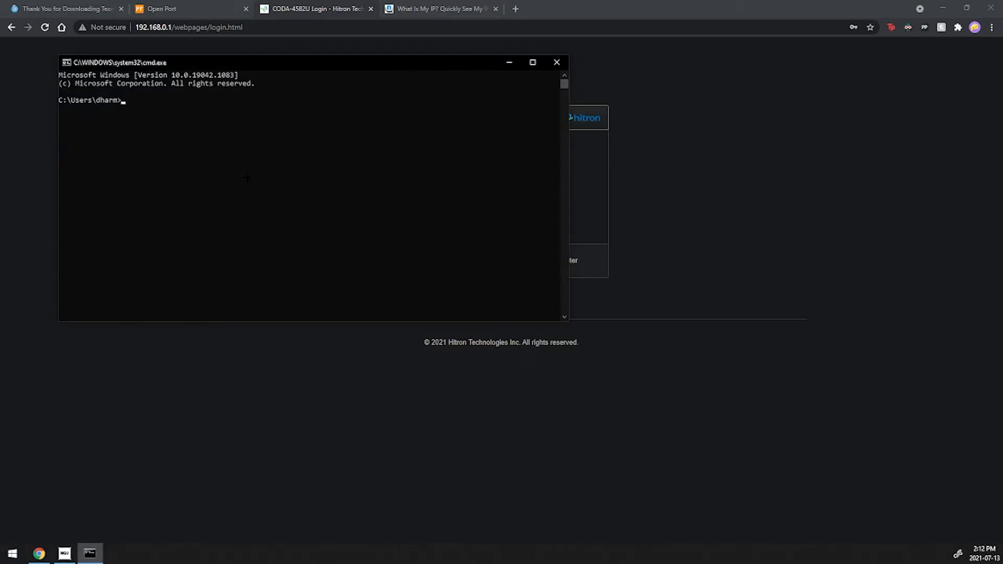
type("ipconfig")
key("Return")
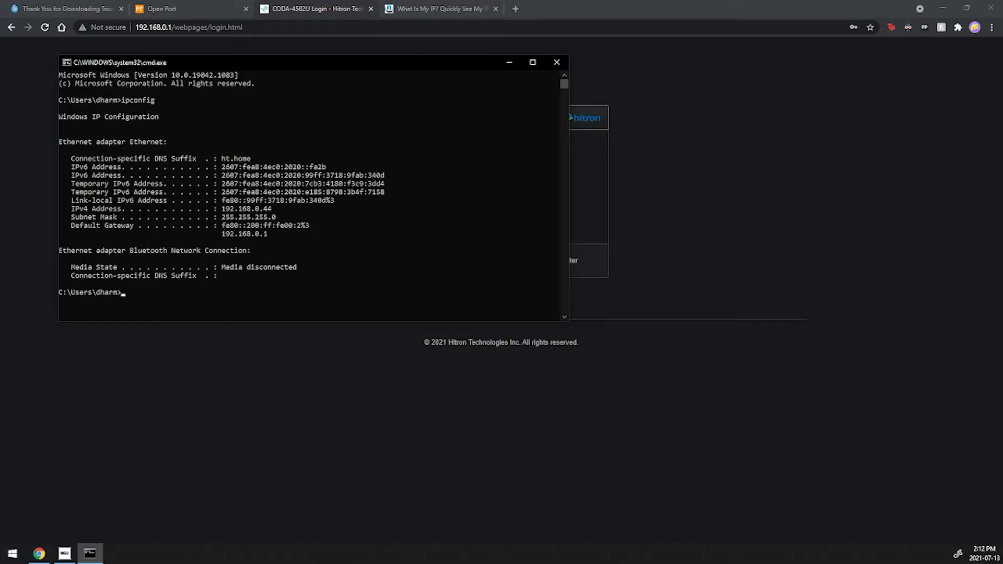
left_click_drag(222, 233, 265, 234)
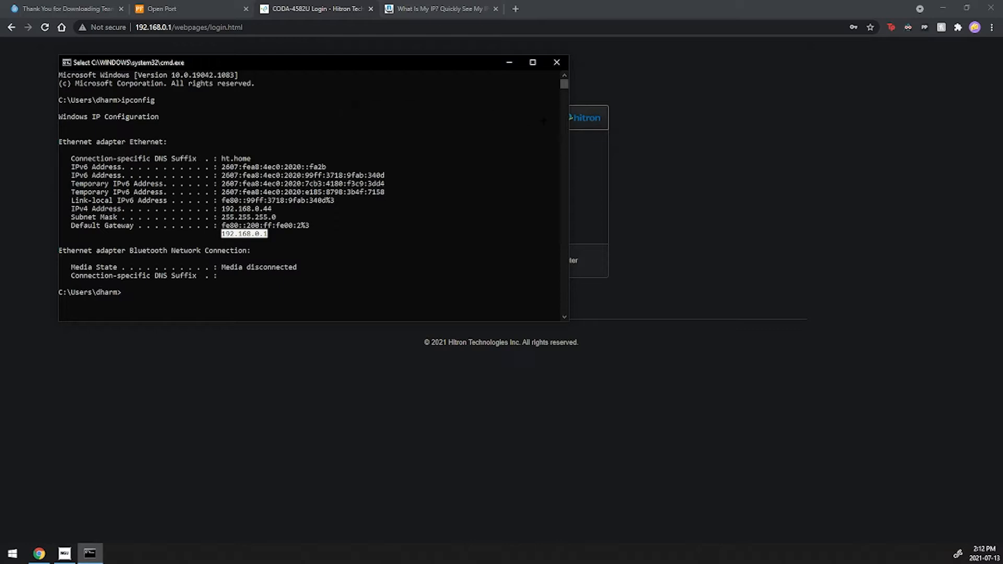
left_click(655, 142)
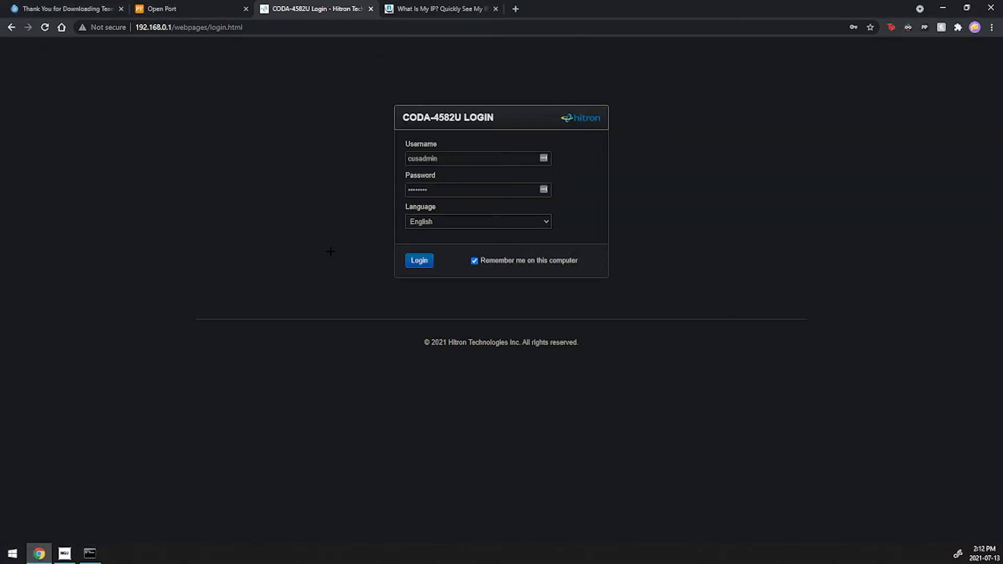
key("alt+Tab")
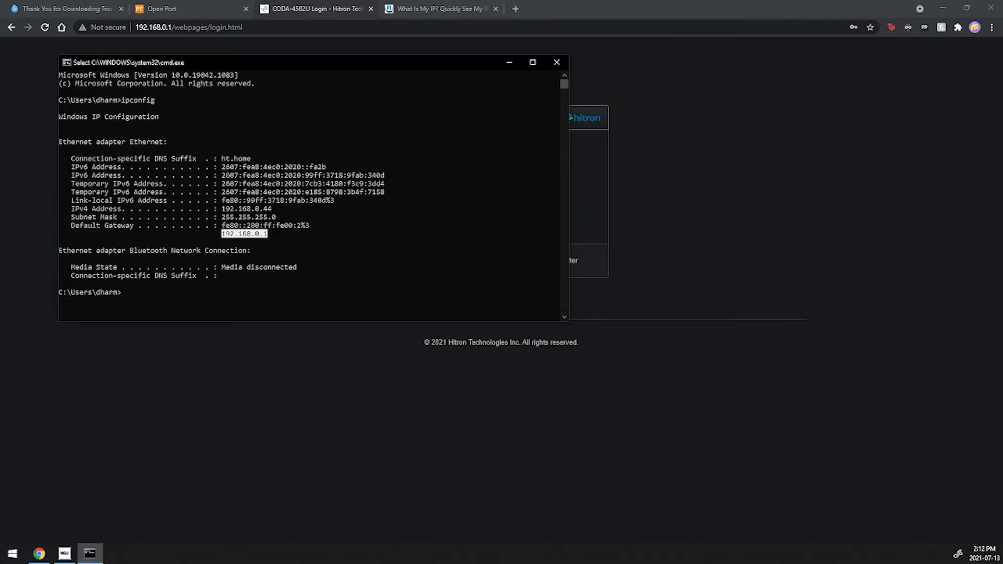
Load 192.168.0.1 in a new tab, close the duplicate login tab and the console
left_click(516, 8)
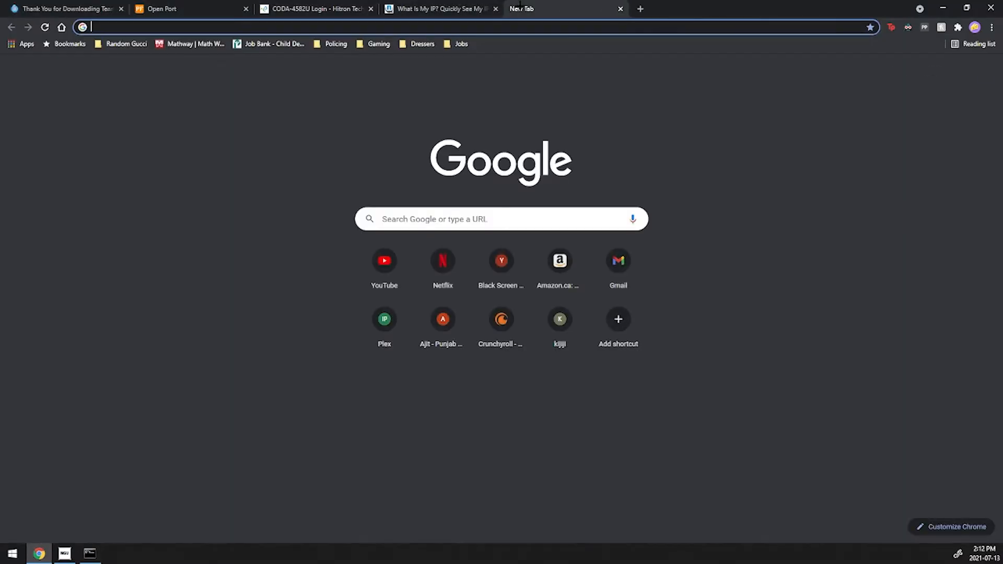
type("192.168.0.1")
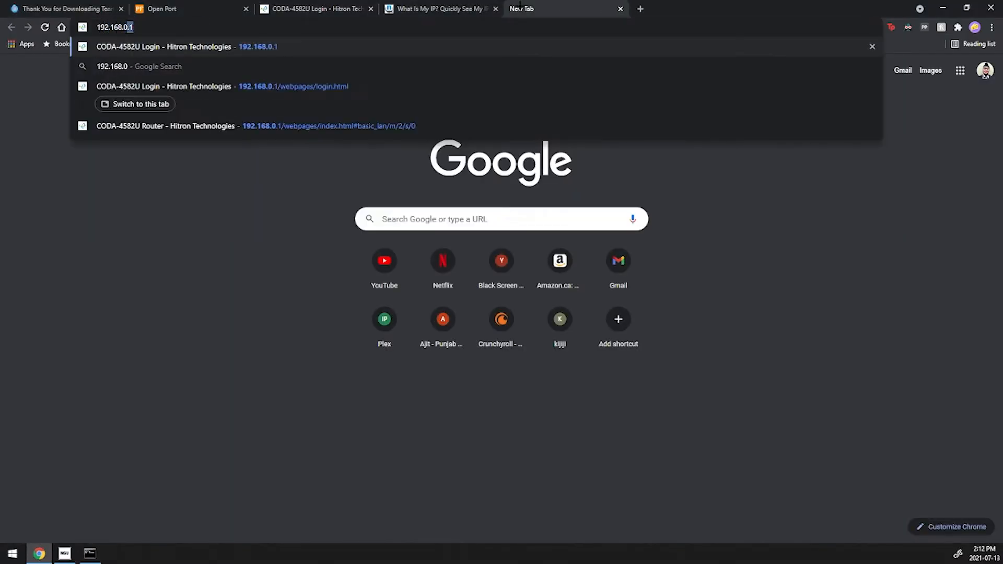
key("Return")
left_click(371, 8)
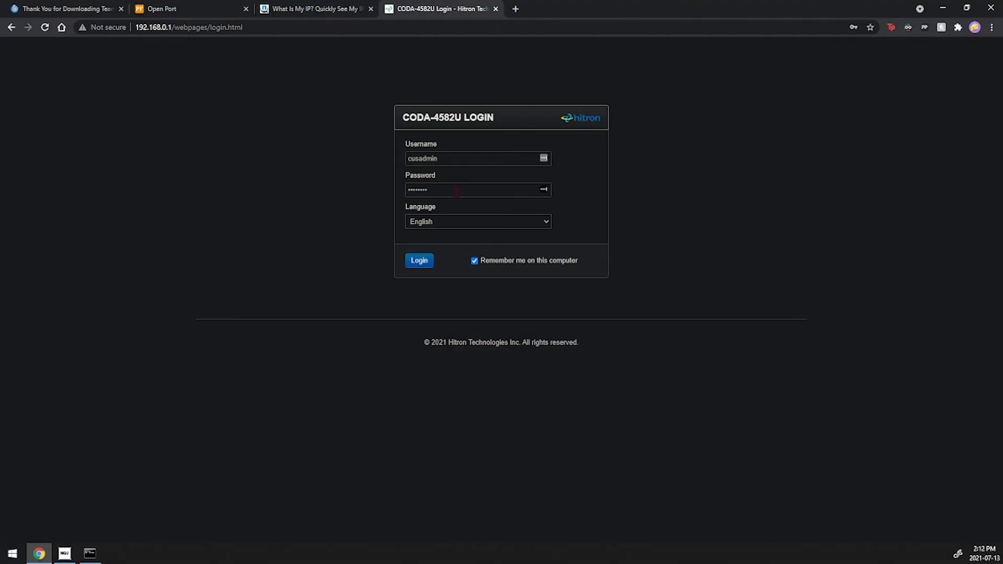
left_click(90, 553)
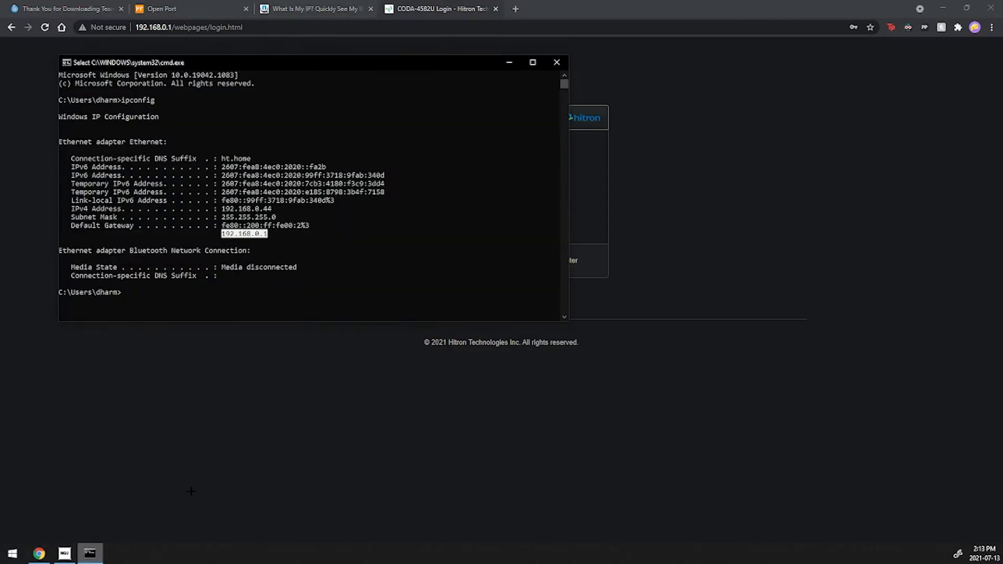
left_click(556, 61)
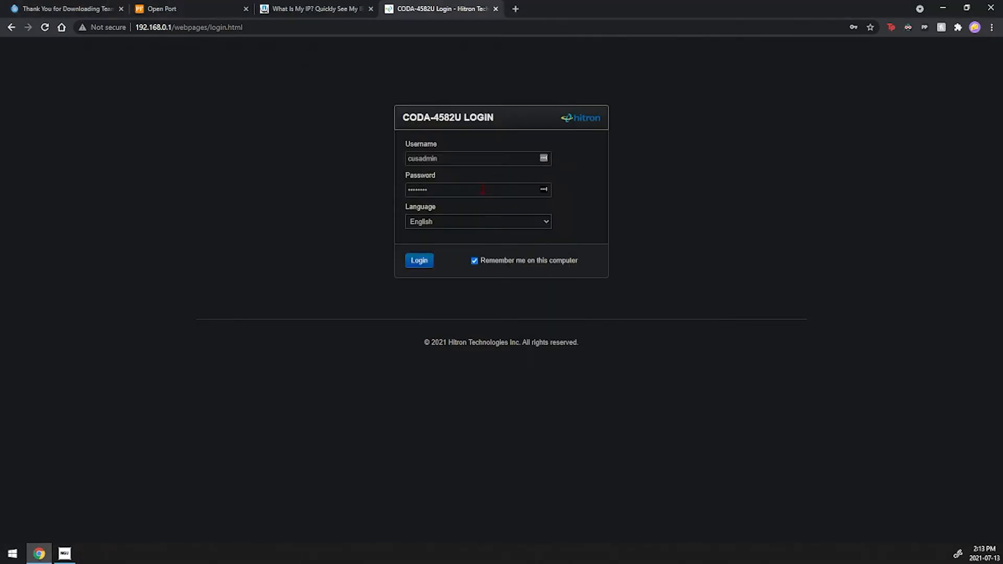
Google 'CODA-4582U login' to read the default router credentials, then close the results tab
triple_click(497, 117)
key("ctrl+c")
left_click(522, 4)
key("ctrl+v")
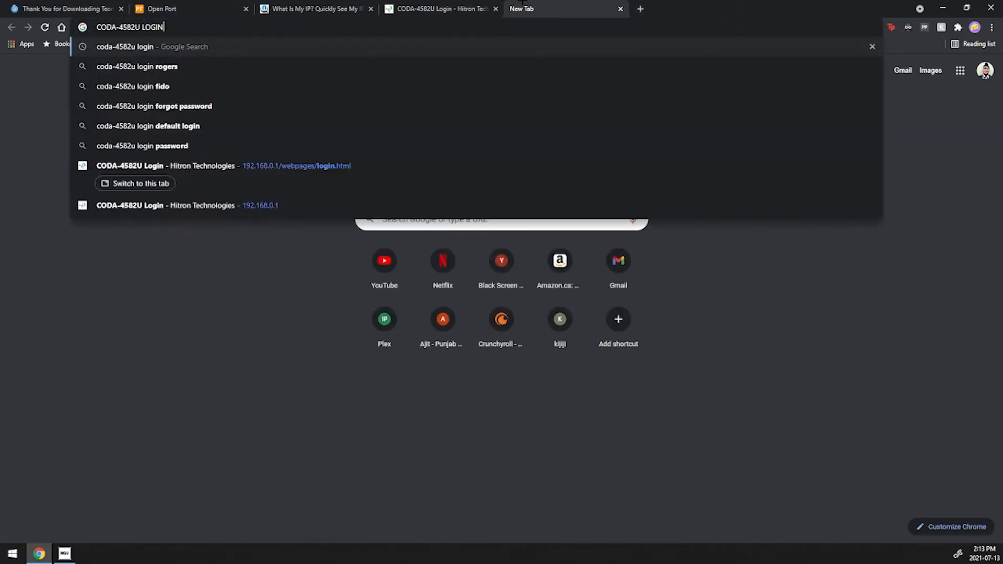
key("Return")
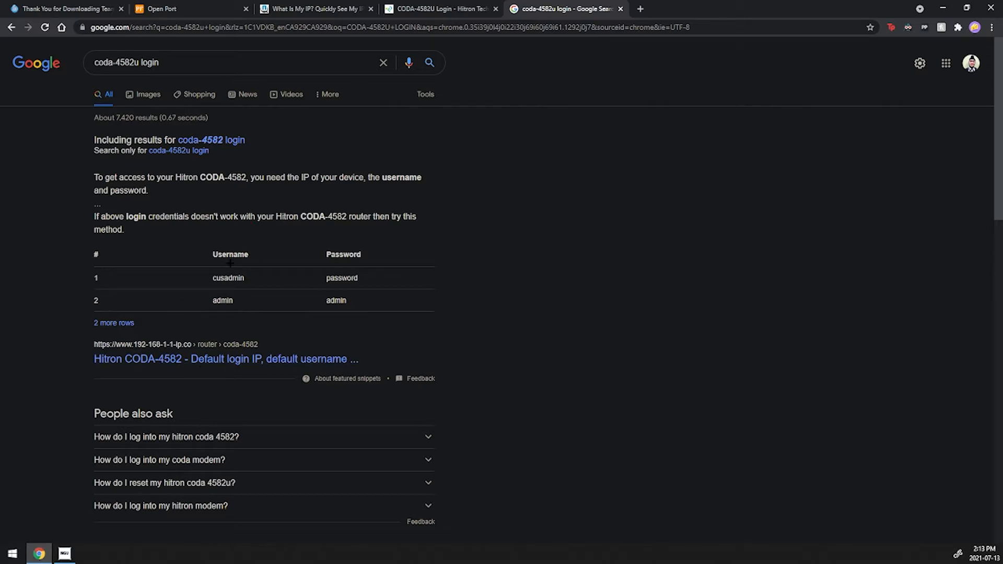
left_click(620, 9)
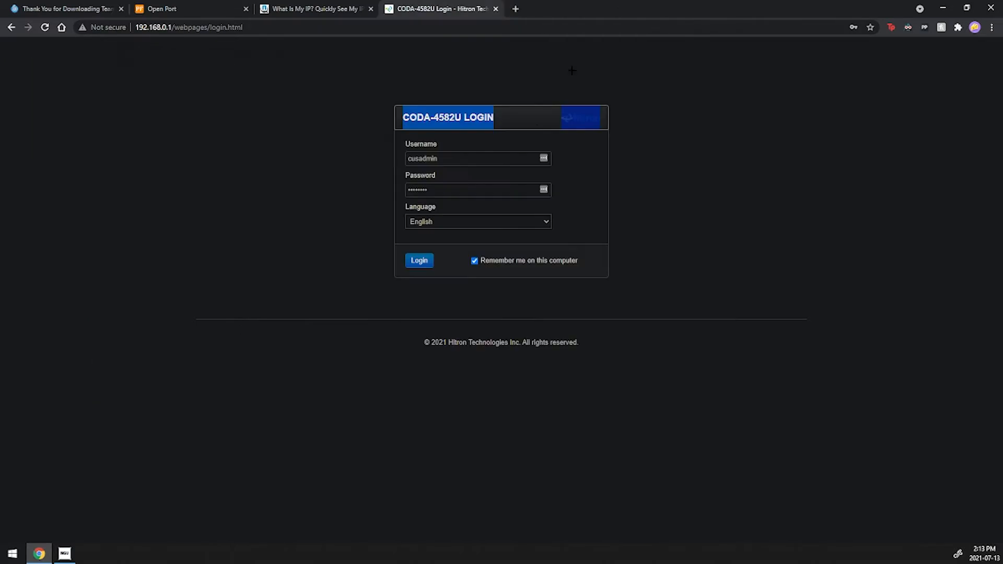
Sign in to the Hitron router admin and switch to the portforward.com Open Ports tab
left_click(420, 261)
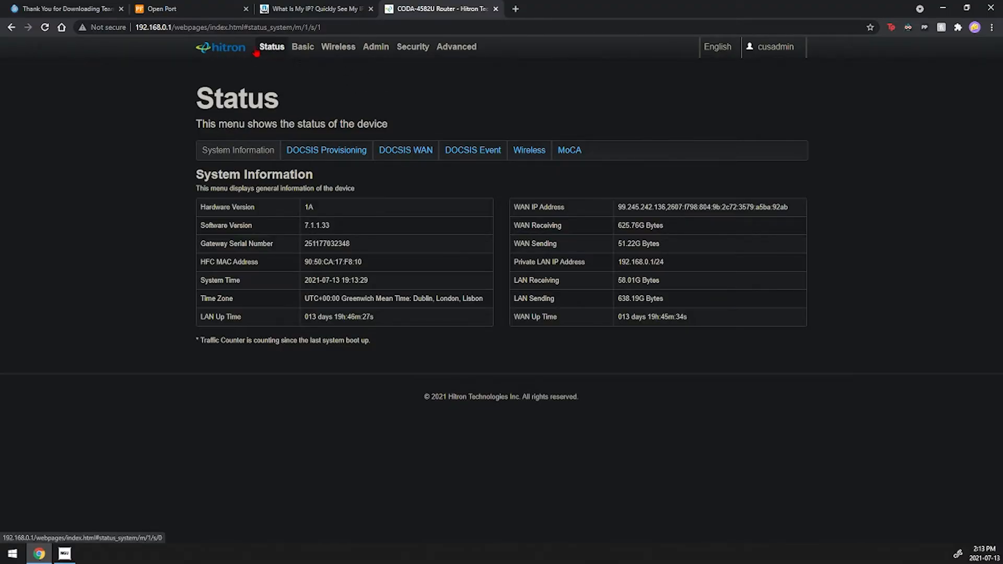
left_click(189, 4)
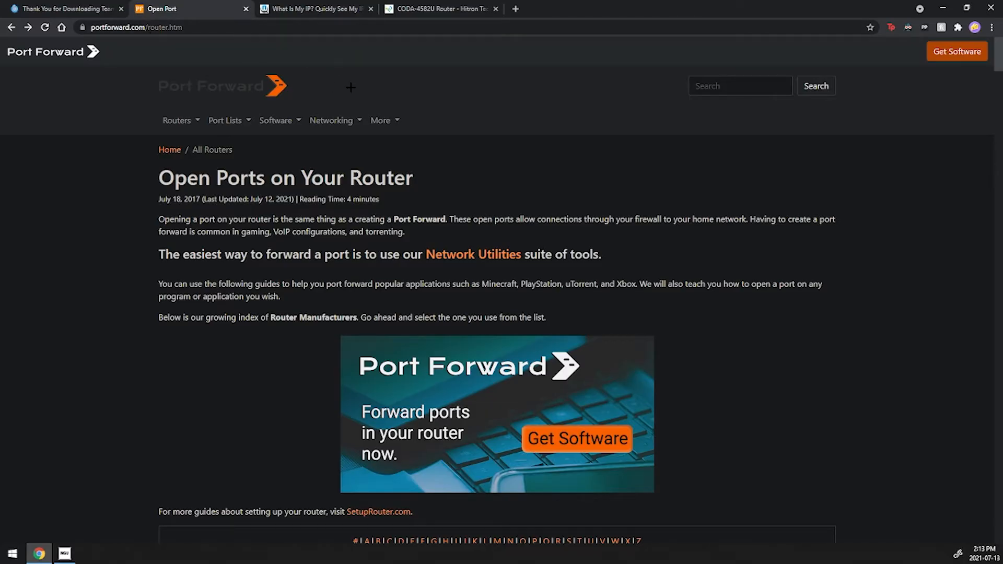
Find 'hitron' in PortForward.com's manufacturer list and open the Hitron Technologies guides, dismissing the promo
scroll(350, 87, "down", 5)
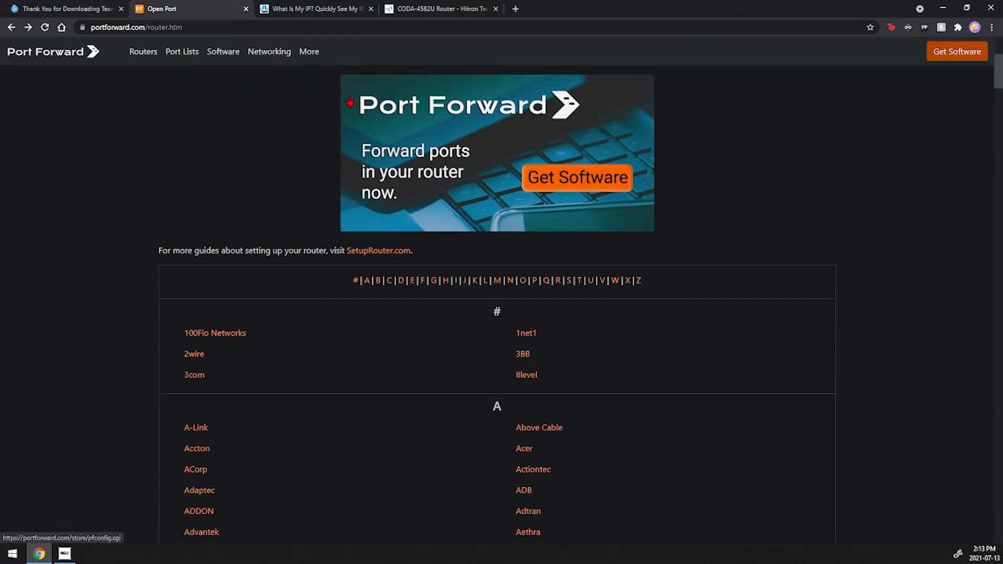
left_click(428, 5)
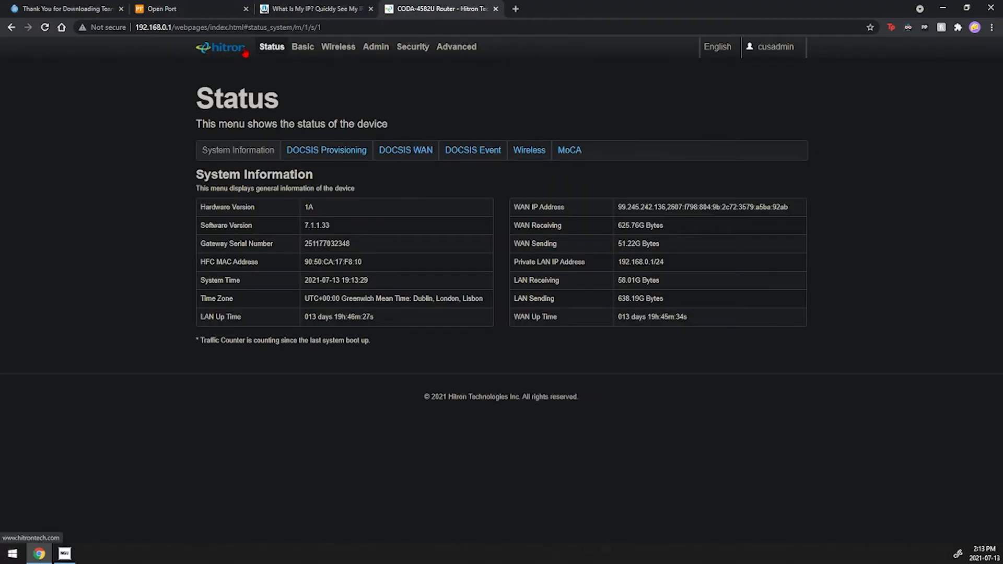
left_click(236, 10)
key("ctrl+f")
type("hitron")
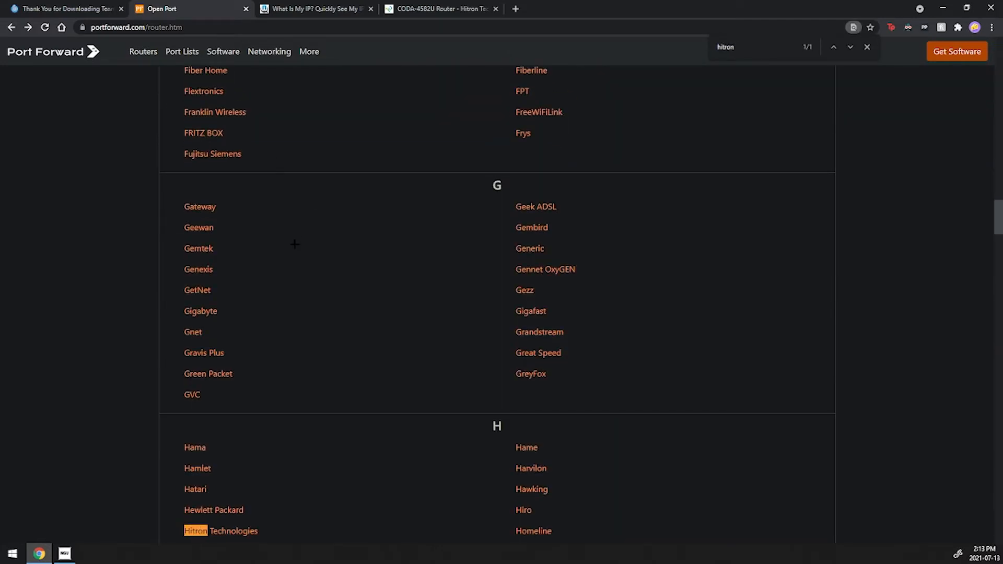
scroll(295, 244, "down", 4)
left_click(251, 325)
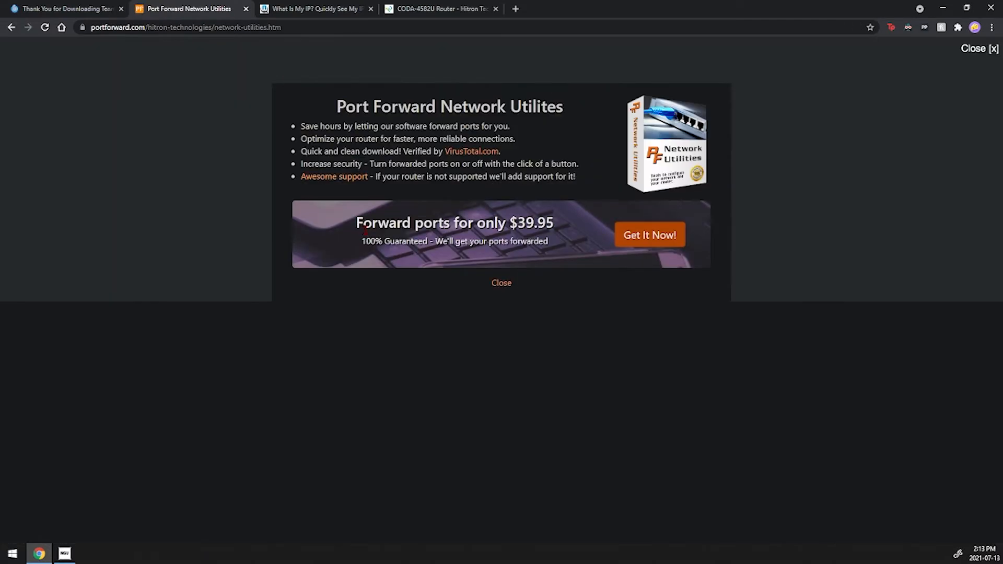
left_click(502, 284)
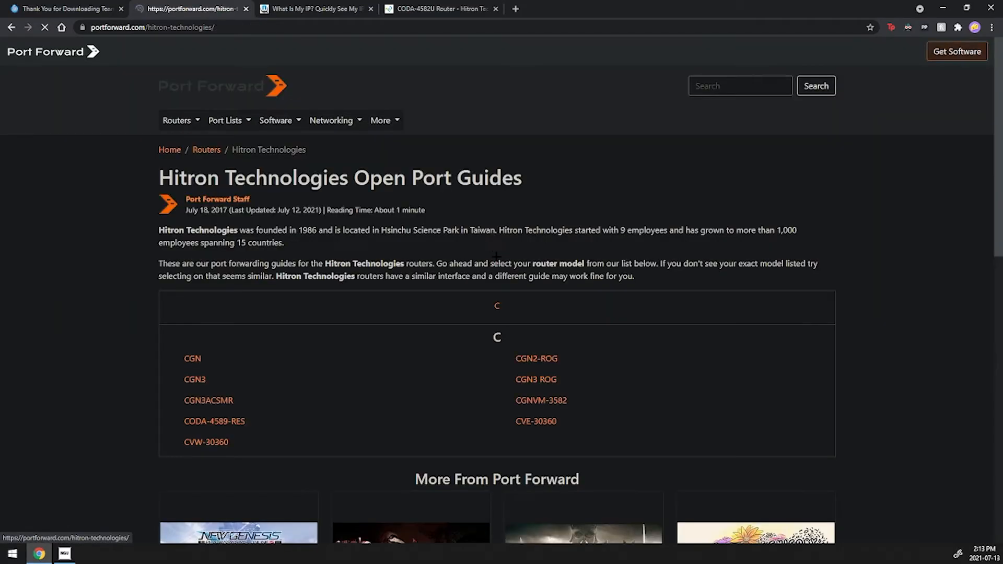
scroll(369, 308, "down", 2)
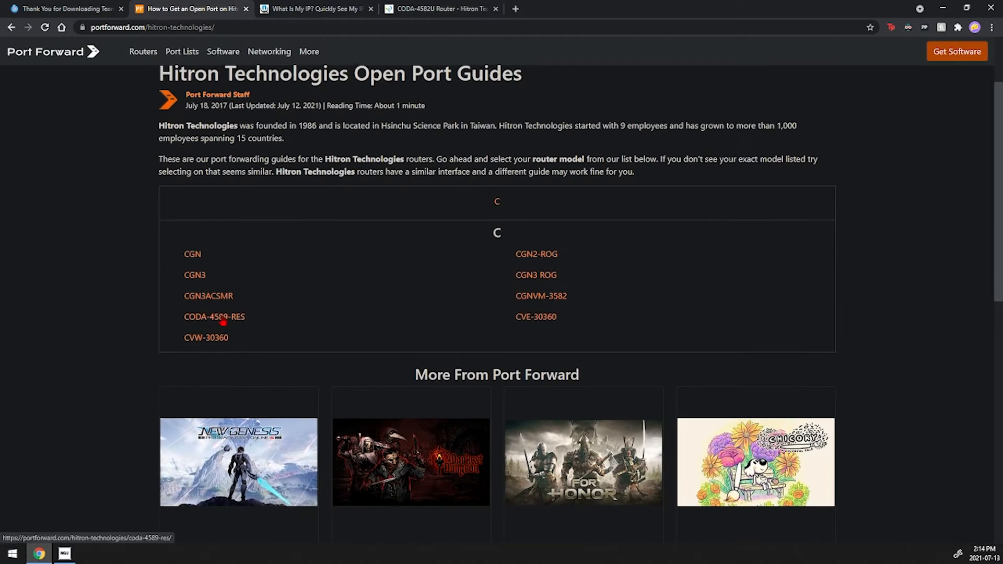
Scroll through the CODA-4589-RES open-port guide, then return to the router admin tab
left_click(222, 321)
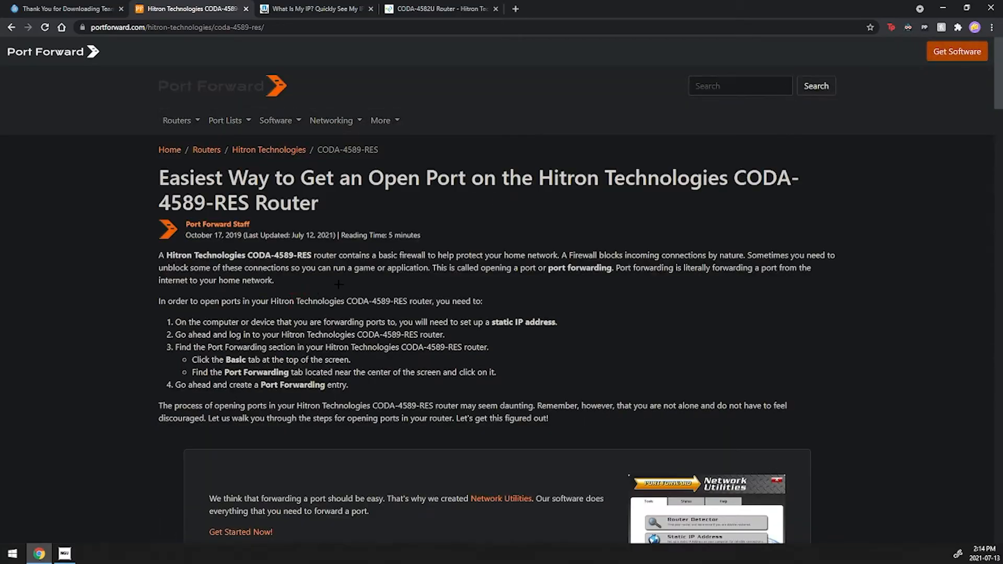
scroll(354, 277, "down", 3)
scroll(353, 277, "down", 8)
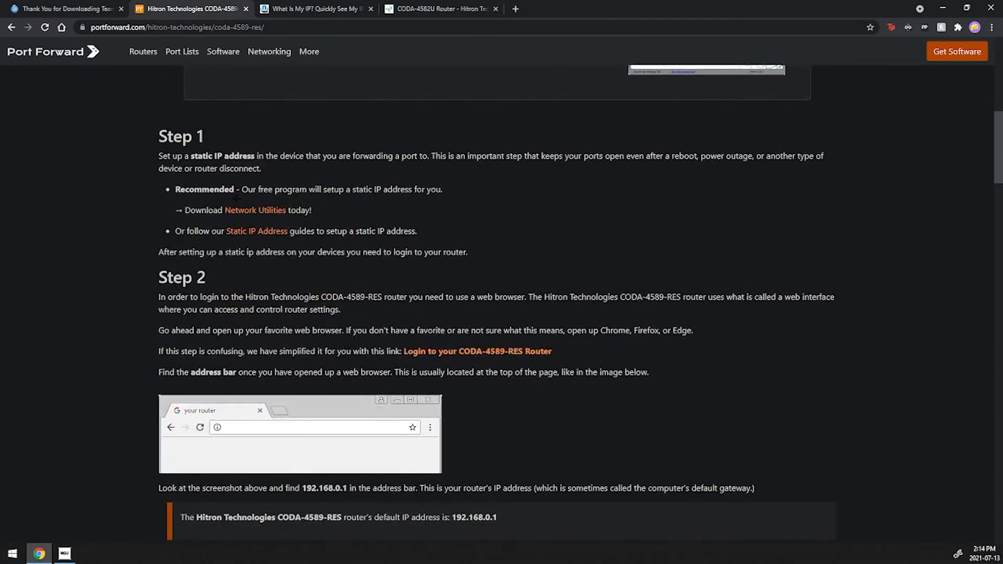
scroll(236, 198, "up", 1)
scroll(261, 188, "down", 11)
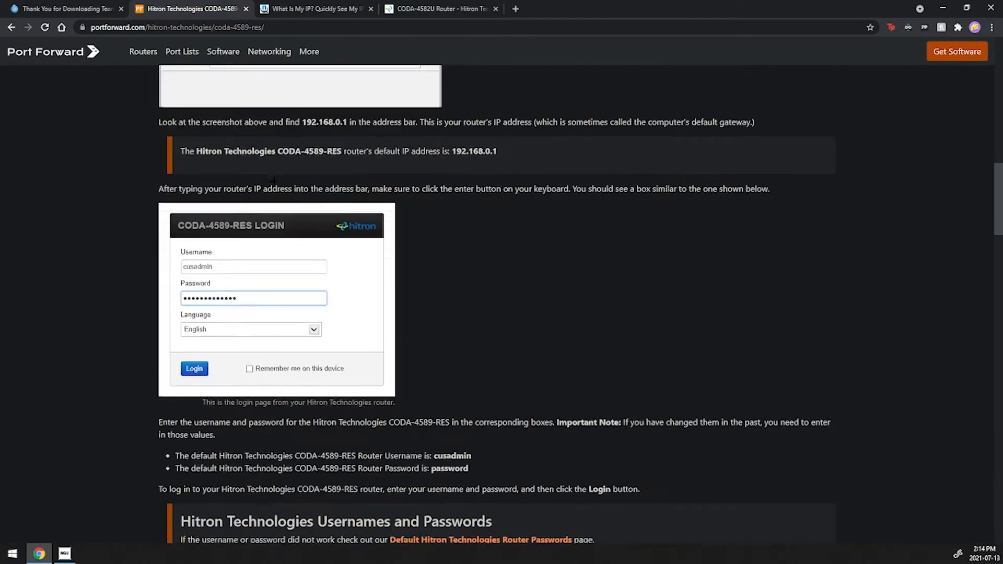
scroll(271, 188, "down", 15)
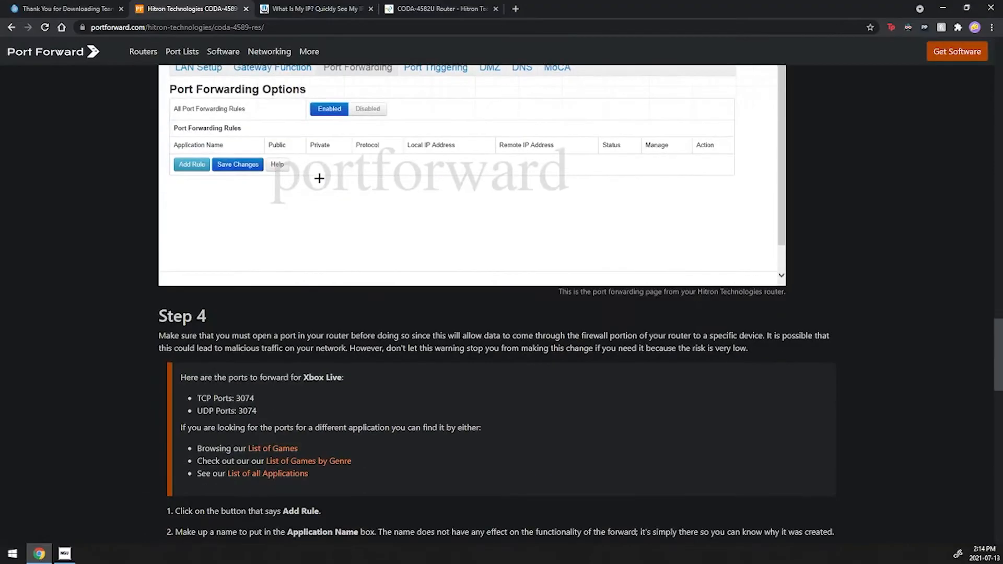
left_click(418, 9)
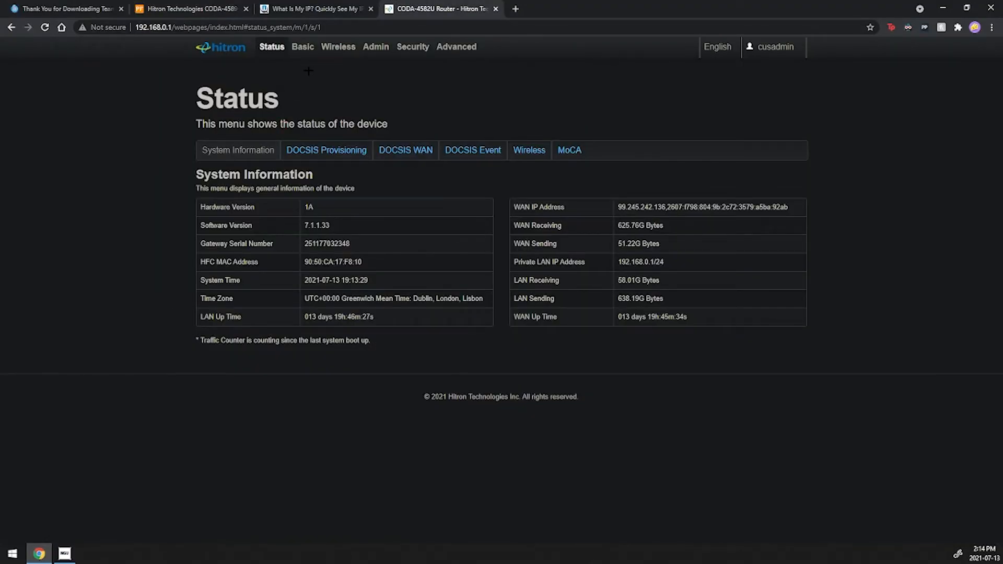
Go to Basic > Port Forwarding in the router admin and start a new rule with Add Rule
left_click(302, 47)
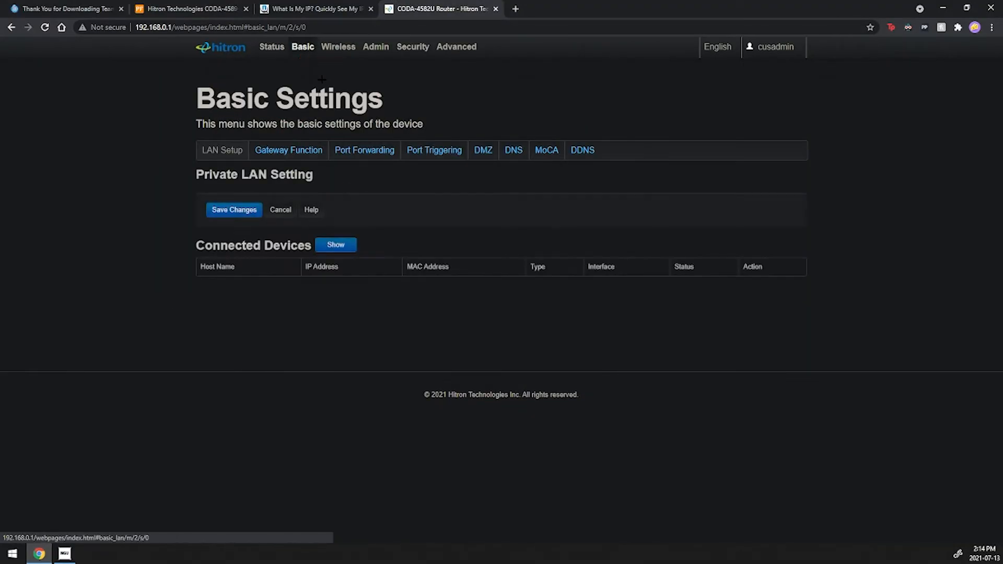
left_click(370, 153)
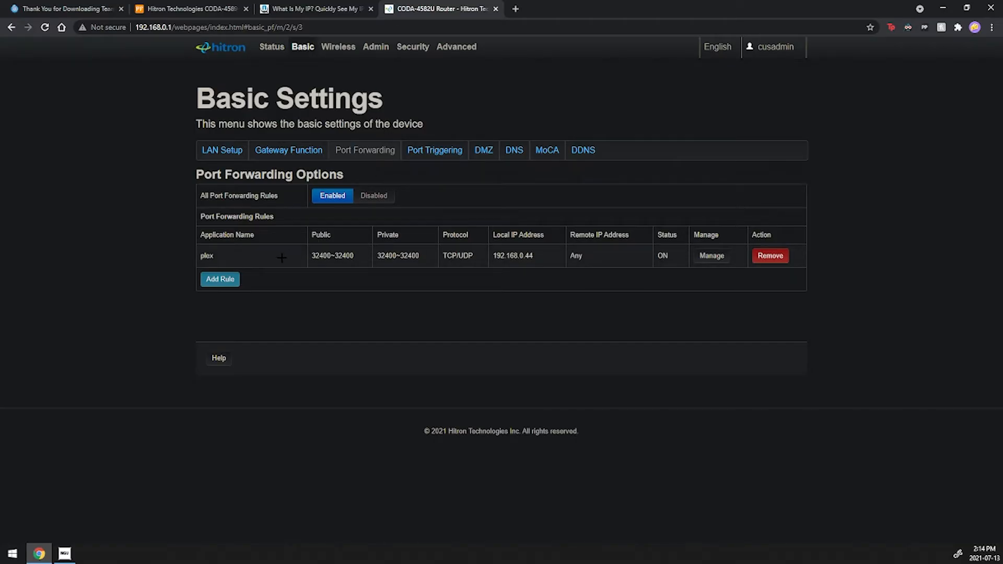
left_click(219, 285)
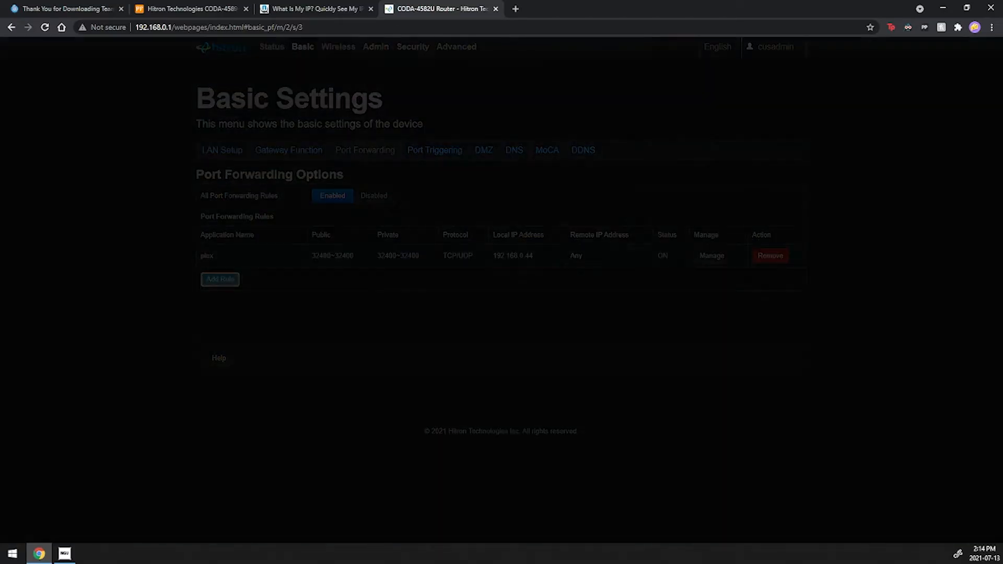
Name the new forwarding rule ts3 and set its protocol to TCP/UDP
left_click(491, 233)
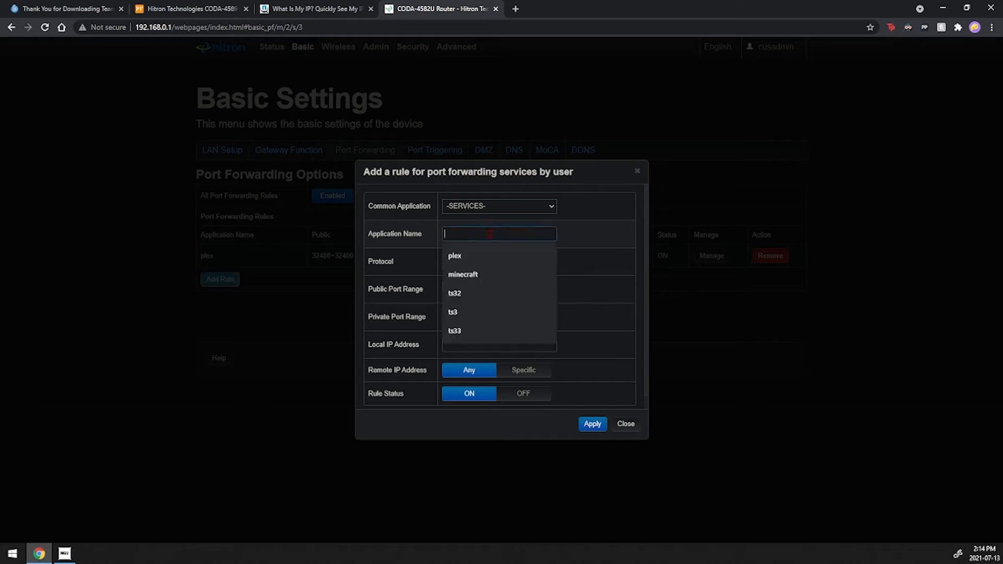
left_click(460, 312)
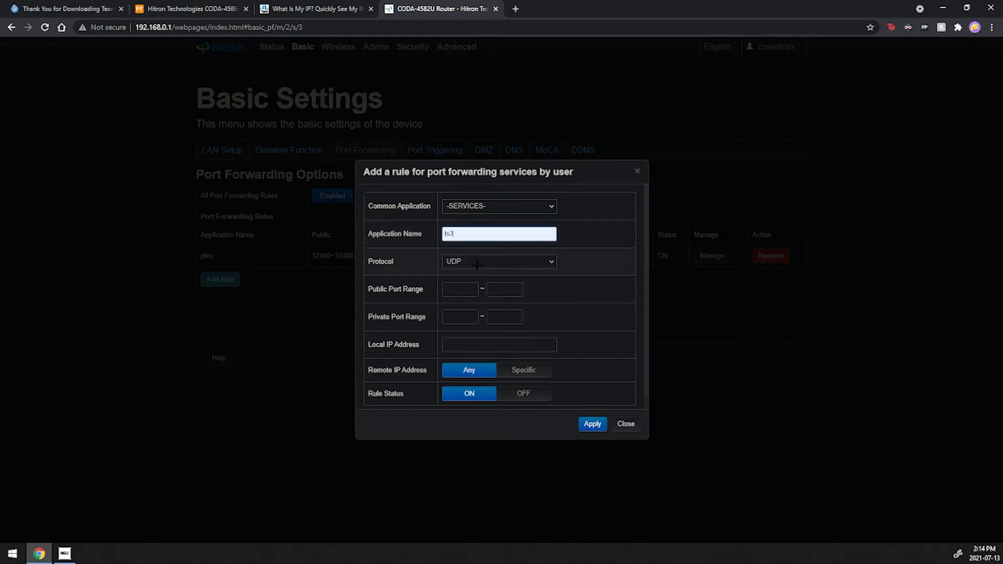
left_click(477, 259)
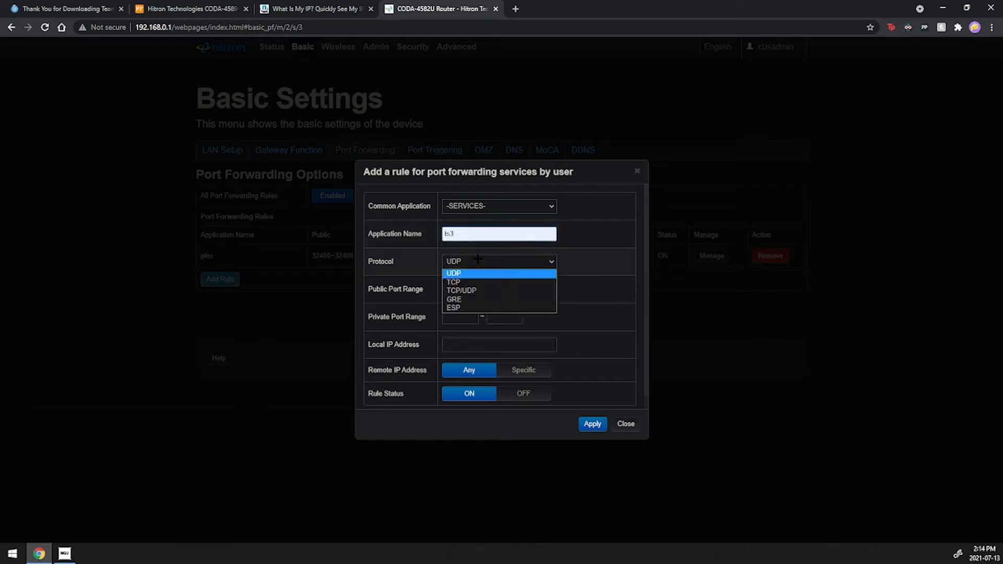
left_click(497, 290)
key("Tab")
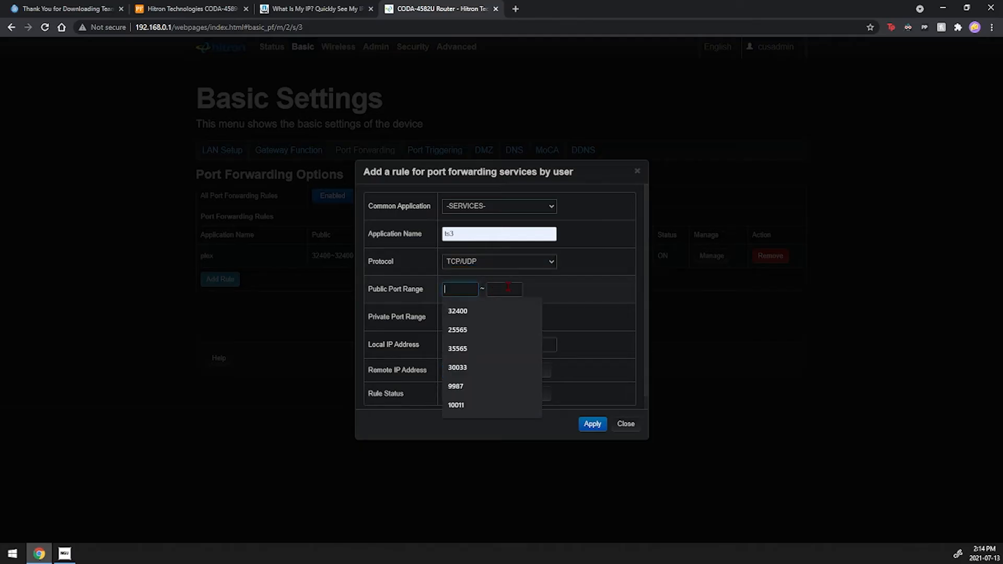
Enter 9987 ~ 9987 for public and private port ranges, then launch a command prompt for the local IP
type("998")
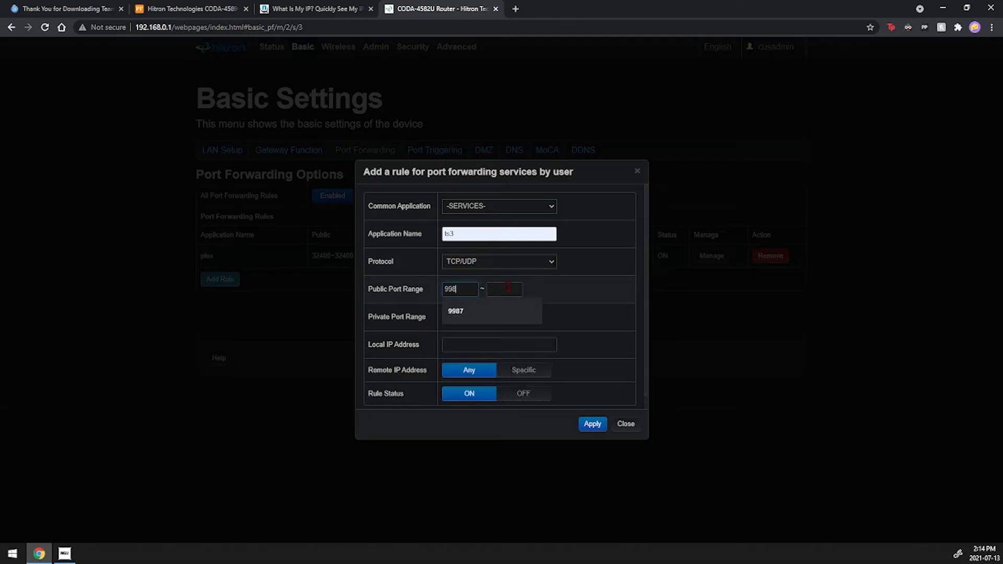
type("7")
left_click(507, 287)
type("9987")
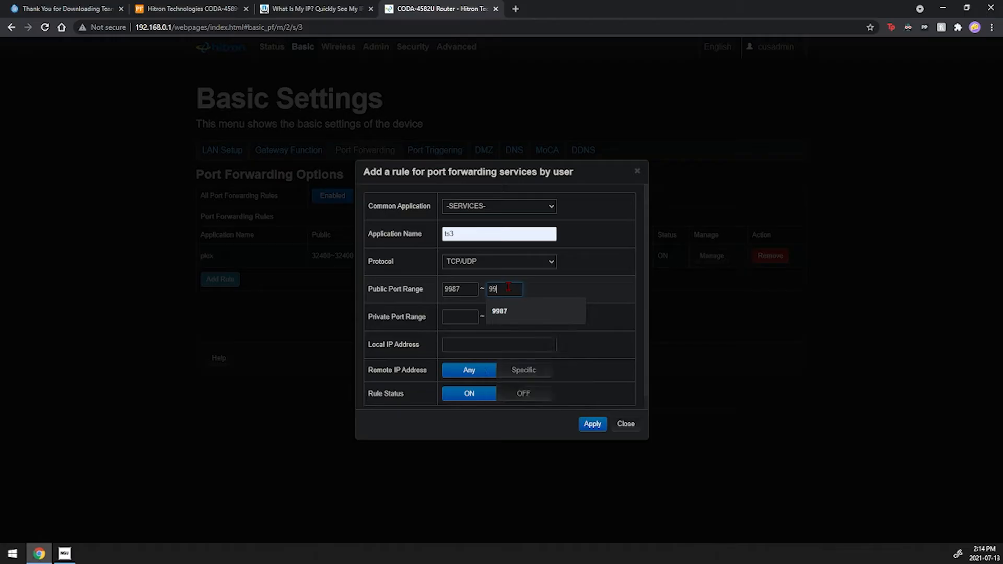
left_click(461, 315)
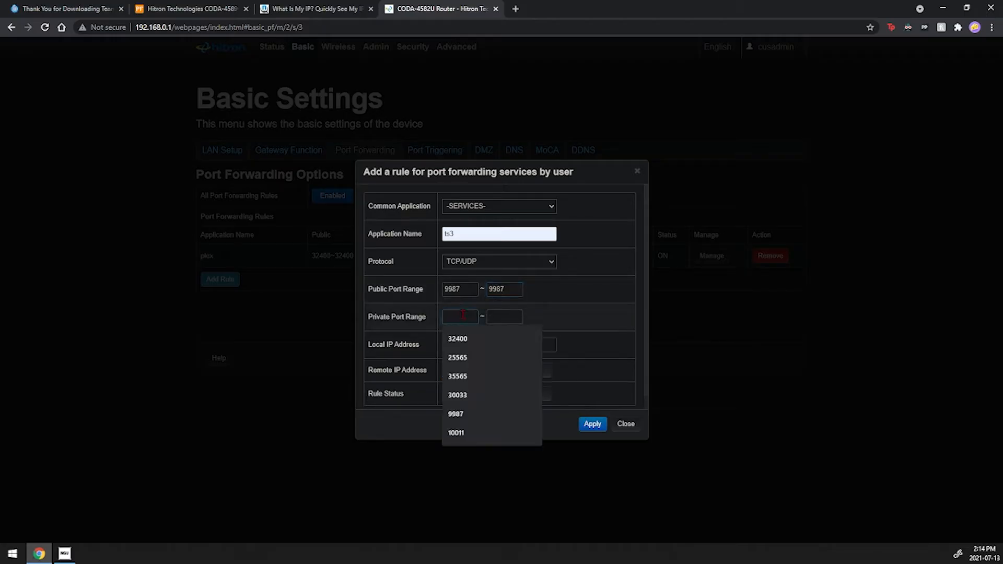
type("9987")
left_click(509, 316)
type("9987")
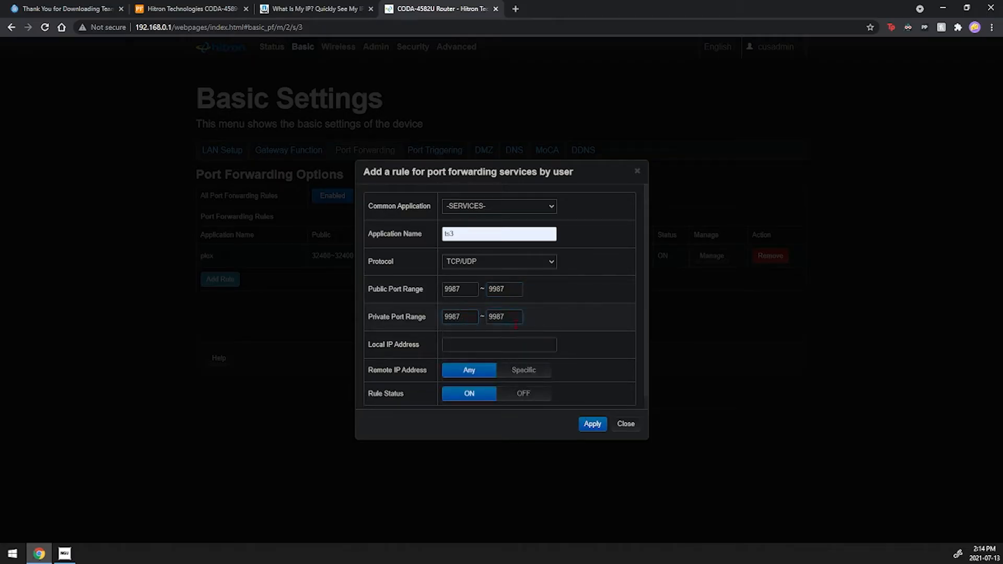
left_click(525, 345)
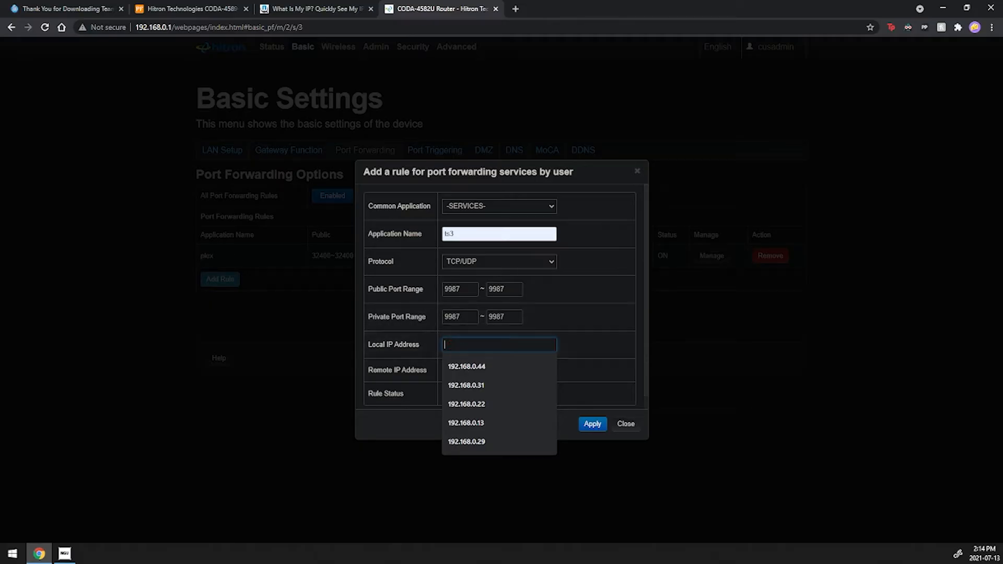
right_click(13, 554)
left_click(63, 499)
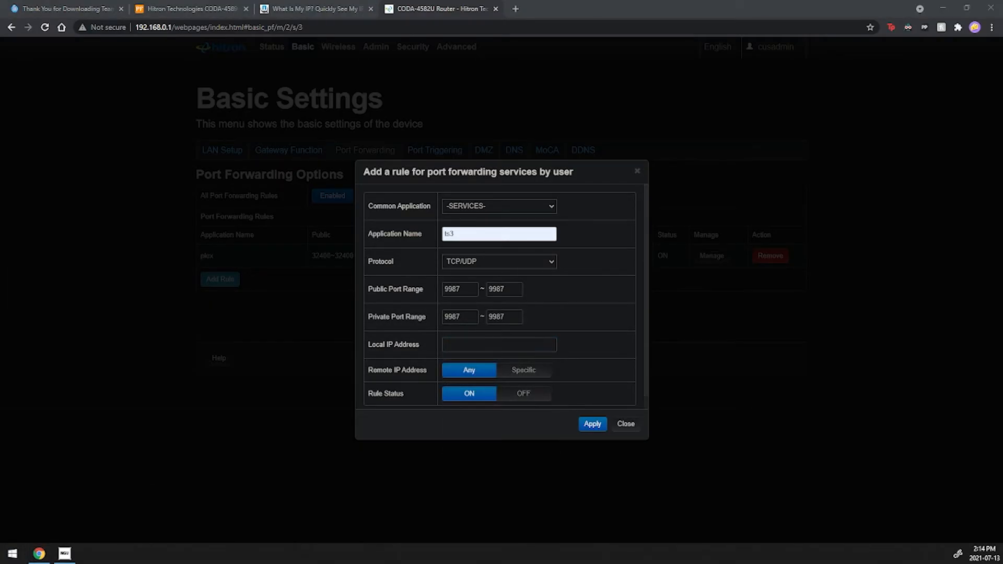
Run ipconfig to find the IPv4 address 192.168.0.44, then move Command Prompt beside the rule form
left_click(291, 155)
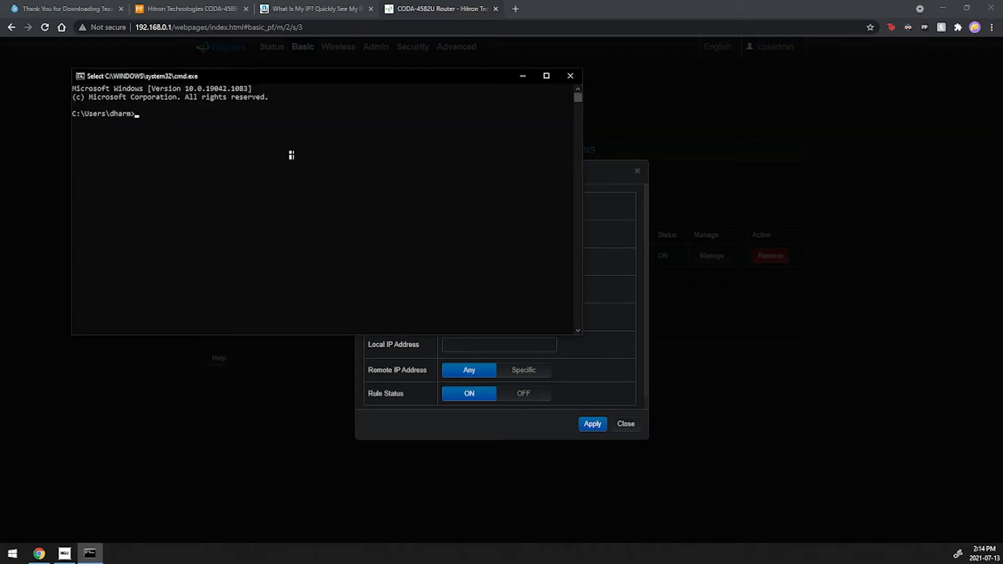
type("ipconfig")
key("Return")
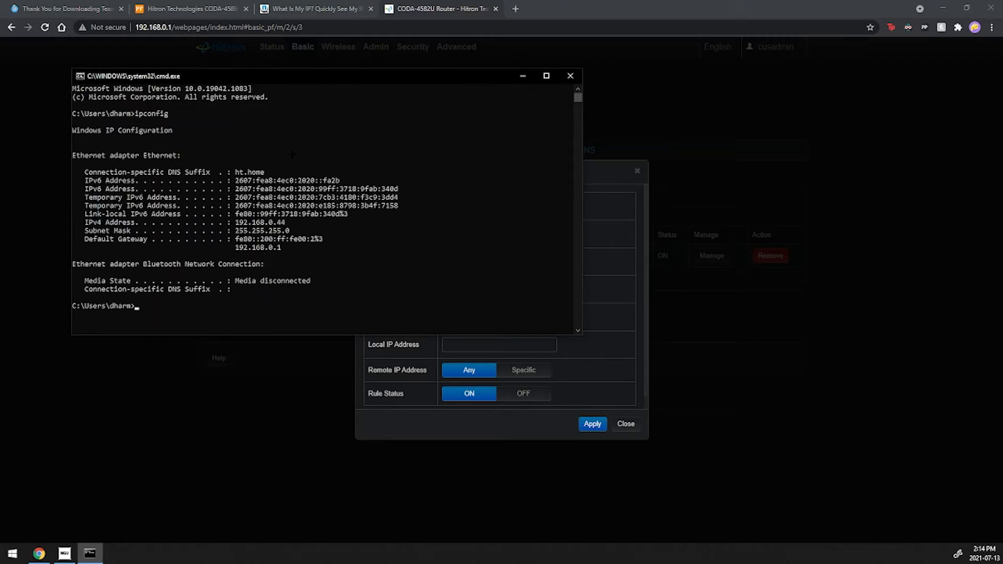
left_click_drag(291, 222, 237, 223)
left_click(291, 222)
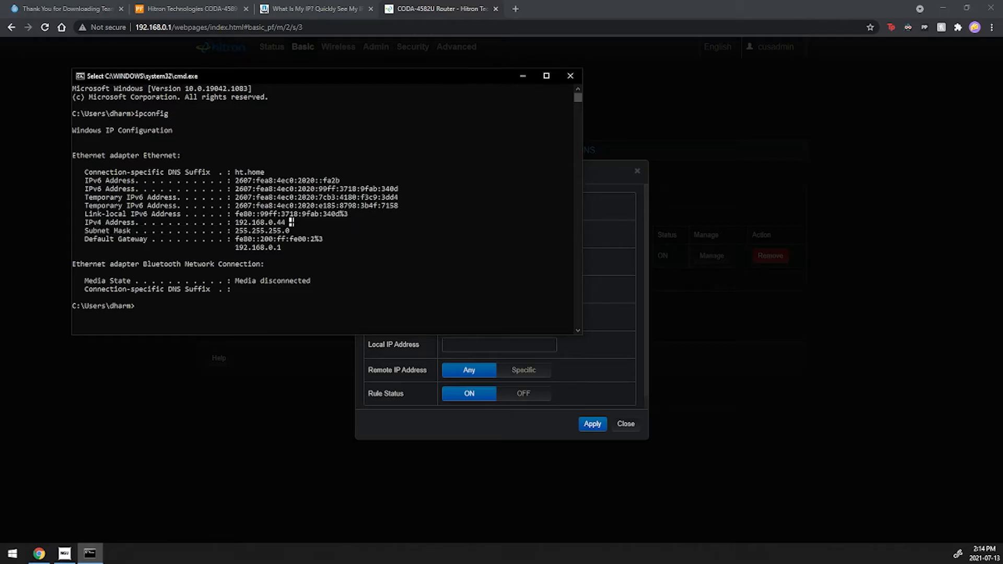
left_click(287, 222)
left_click_drag(354, 76, 751, 52)
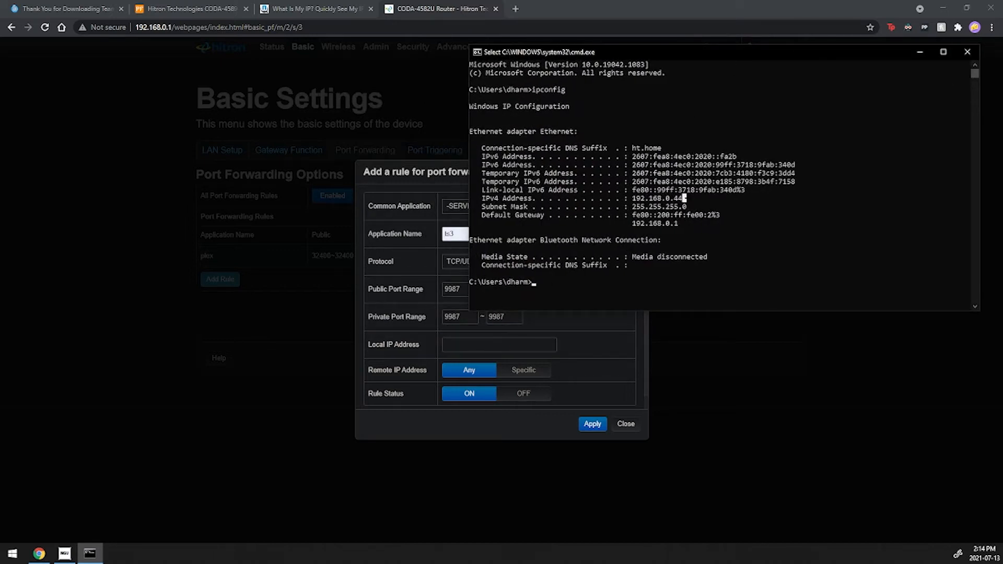
left_click(492, 343)
Fill the ts3 rule's local IP with 192.168.0.44, check it against ipconfig, and apply the rule
type("192")
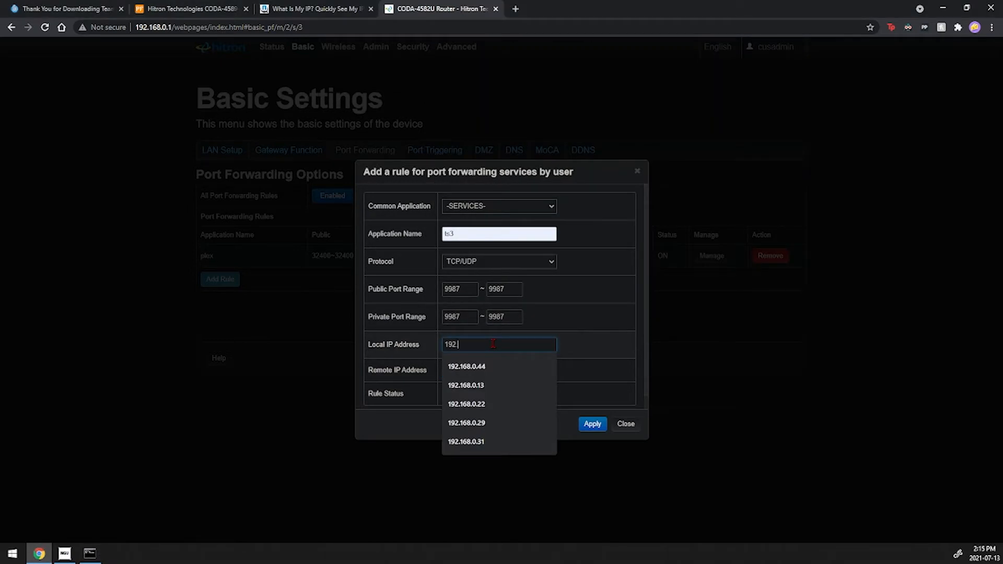
type(".168.0.44")
left_click(491, 366)
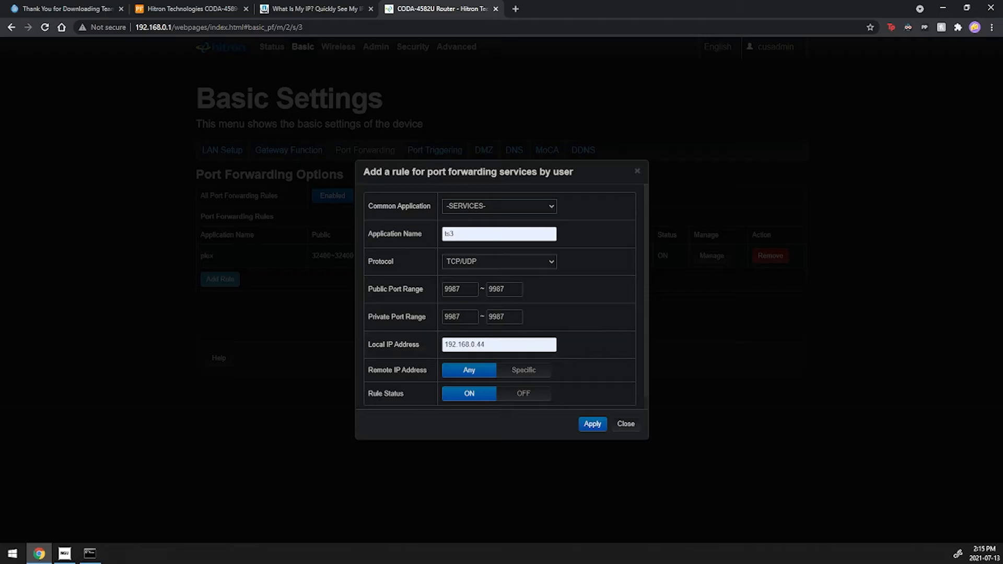
left_click(90, 553)
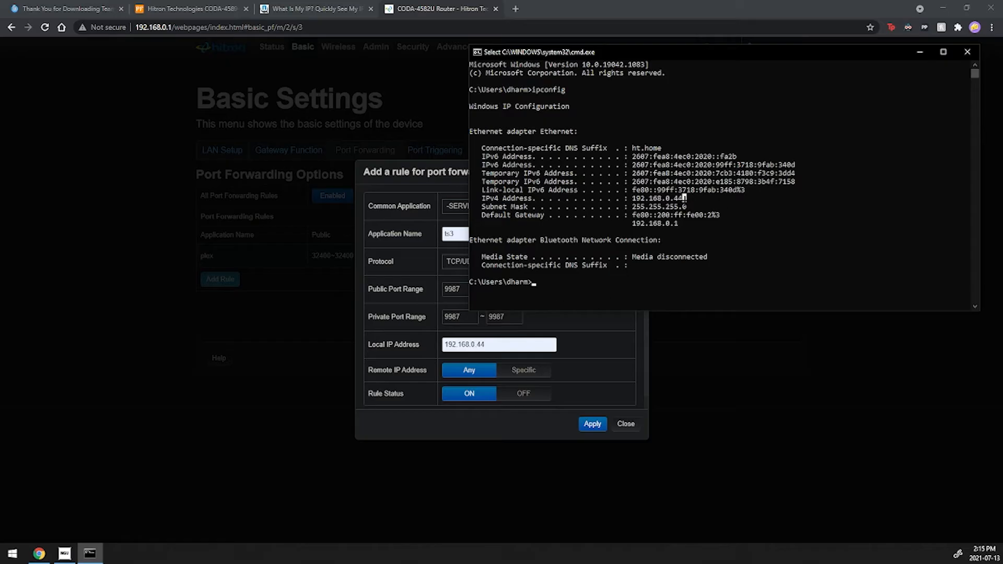
left_click(590, 341)
left_click(595, 424)
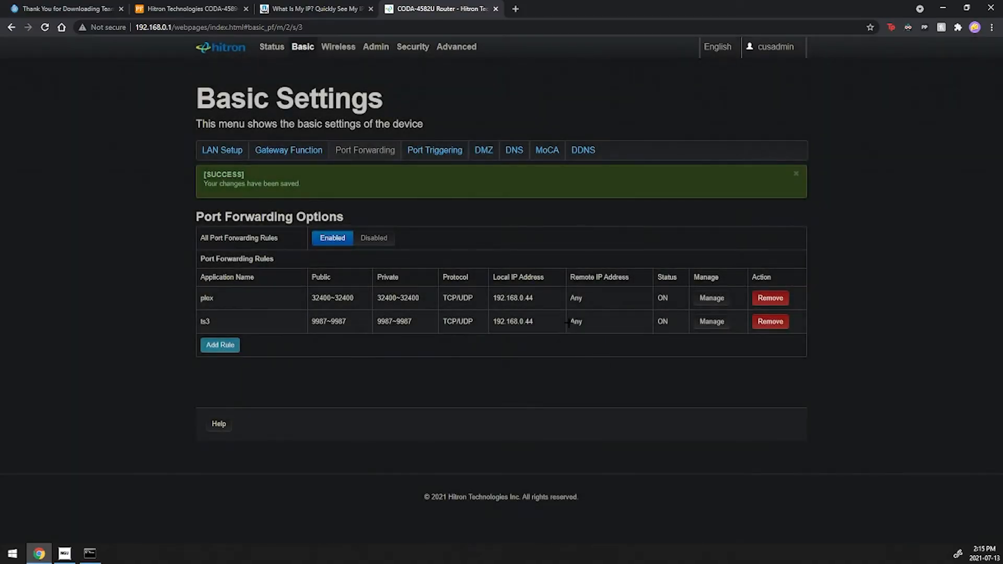
left_click(221, 350)
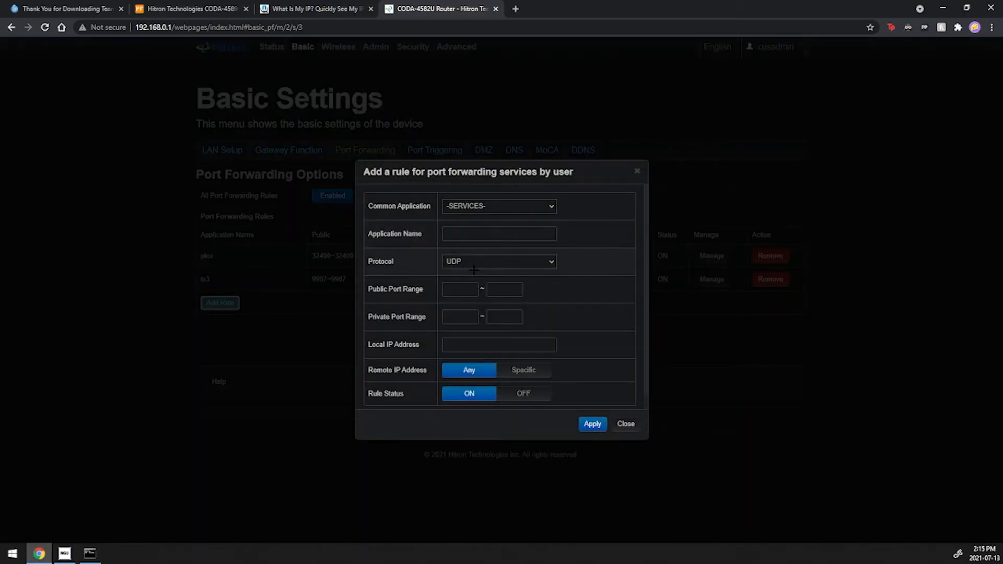
Name the new forwarding rule ts32 and keep TCP/UDP as its protocol
left_click(476, 233)
left_click(487, 206)
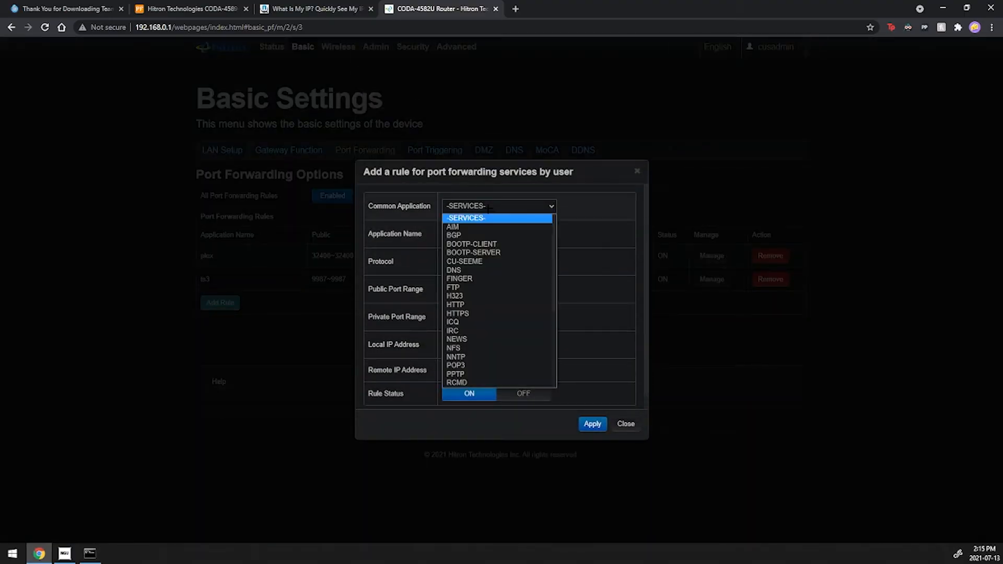
left_click(601, 224)
left_click(503, 233)
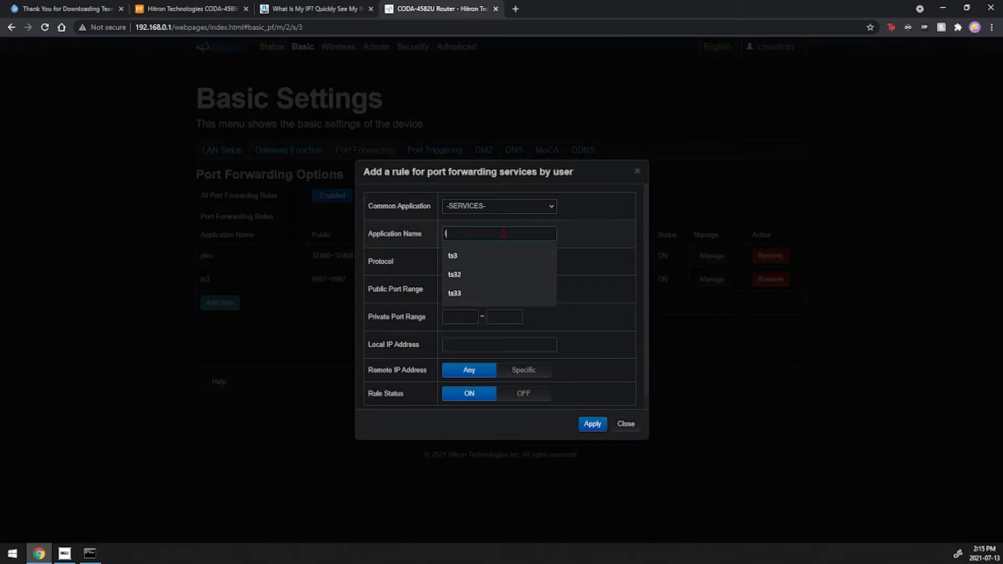
left_click(481, 274)
left_click(467, 262)
left_click(471, 289)
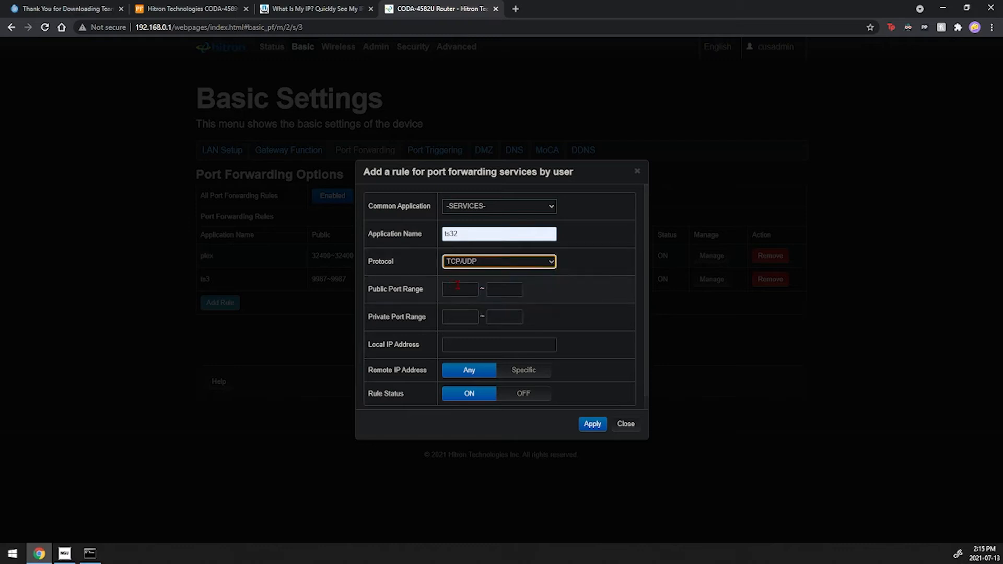
left_click(457, 287)
left_click(375, 263)
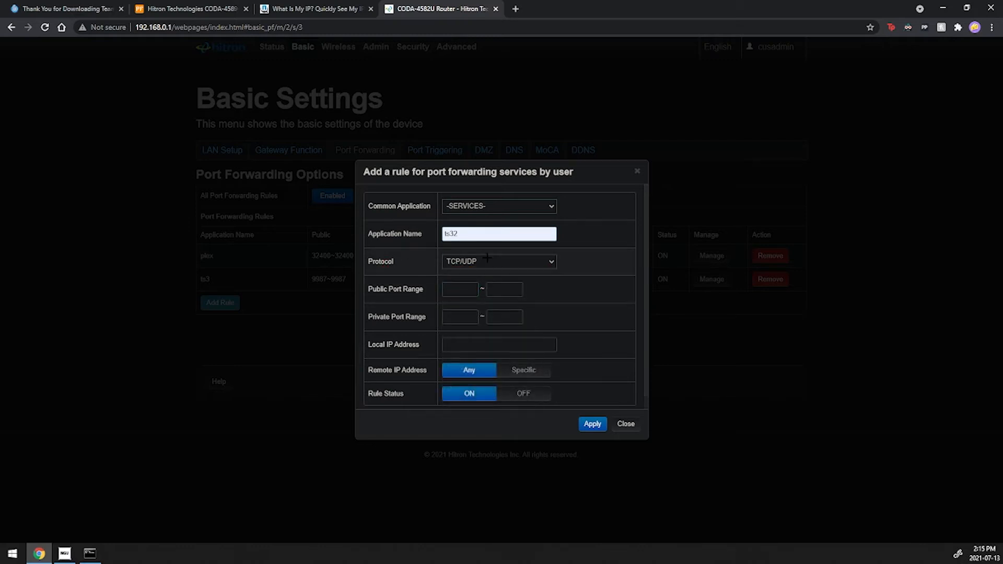
left_click(493, 262)
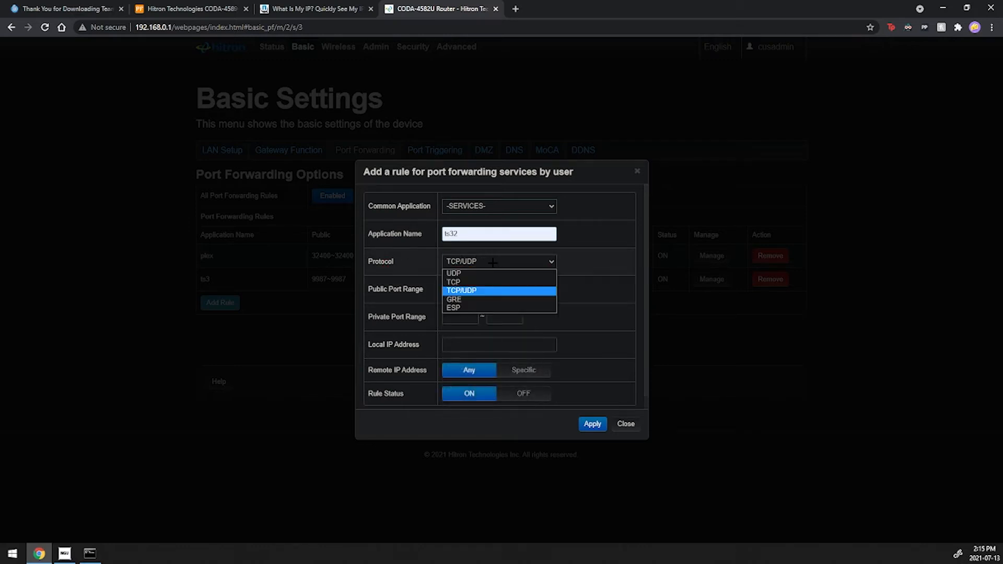
left_click(584, 250)
Set public and private ports to 30033, local IP 192.168.0.44, and save the ts32 rule
left_click(463, 288)
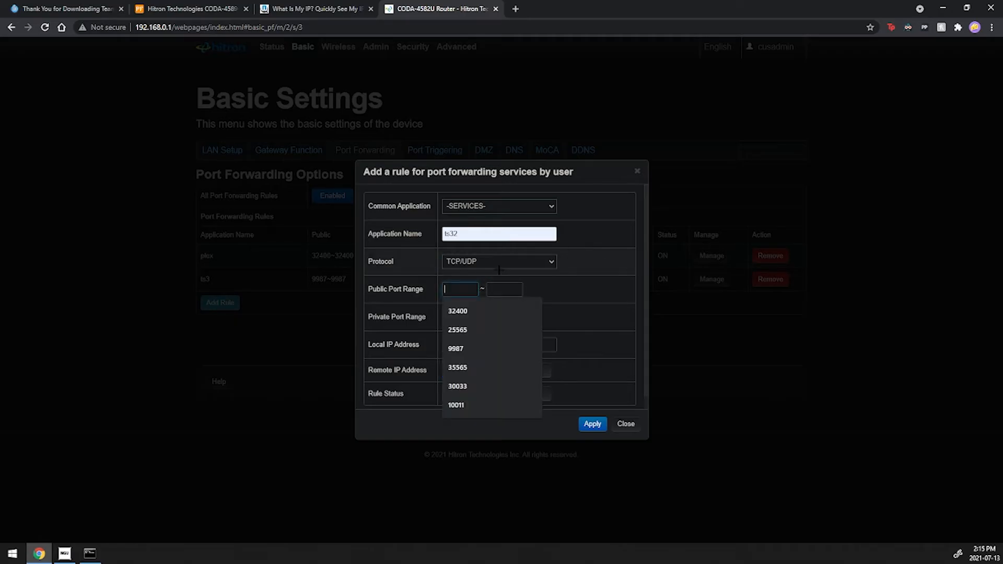
type("300")
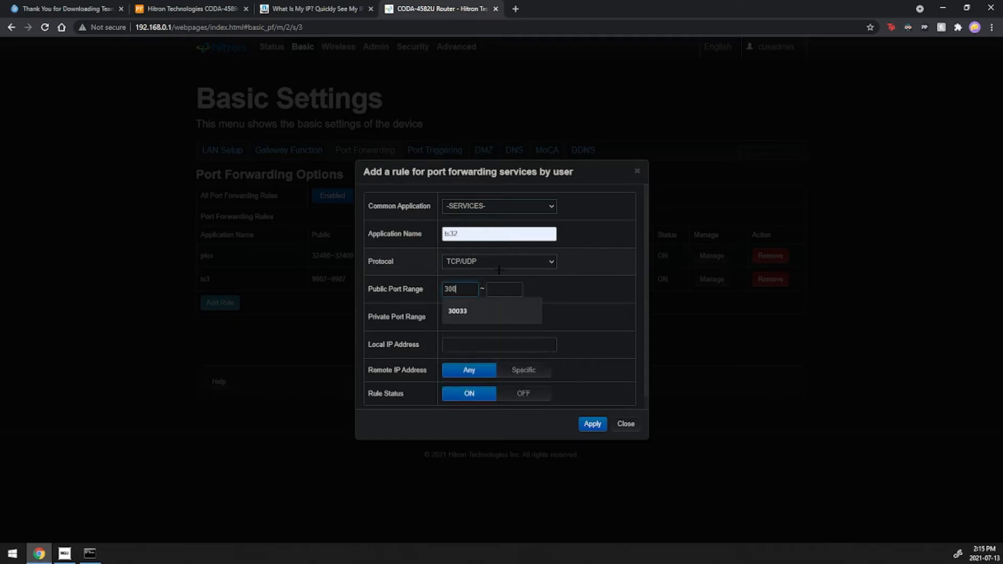
type("33")
left_click(514, 288)
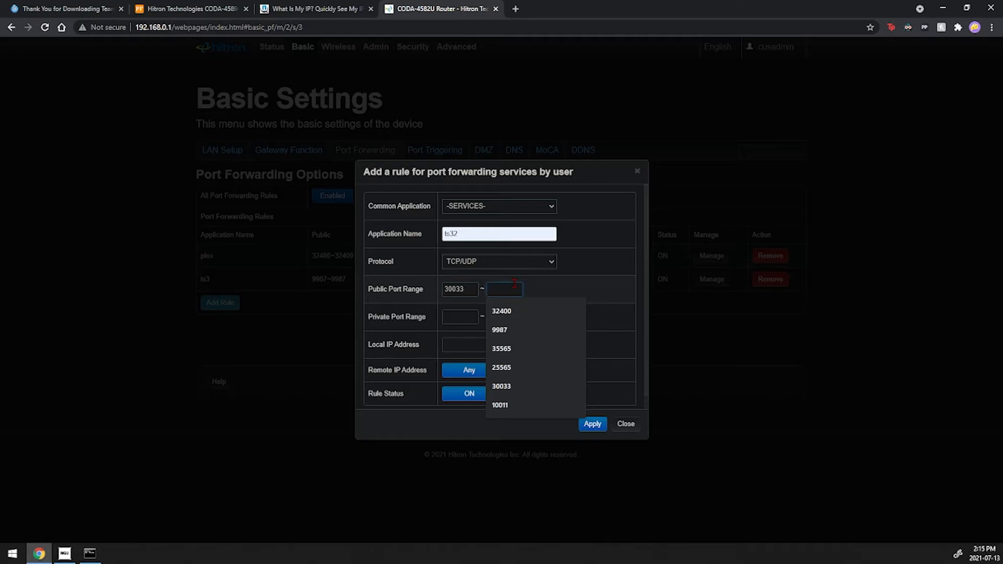
type("30033")
left_click(459, 317)
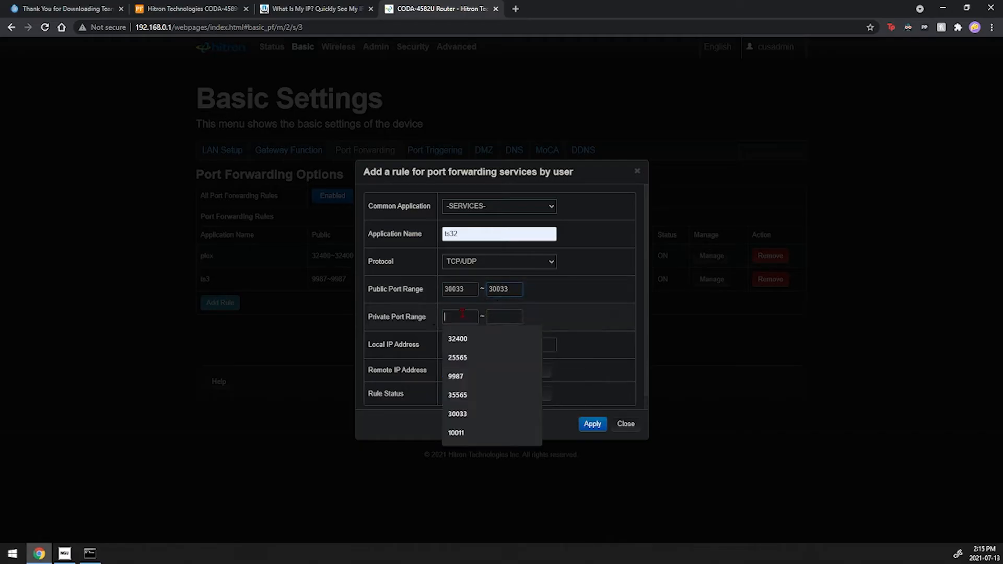
type("30033")
left_click(517, 317)
type("30033")
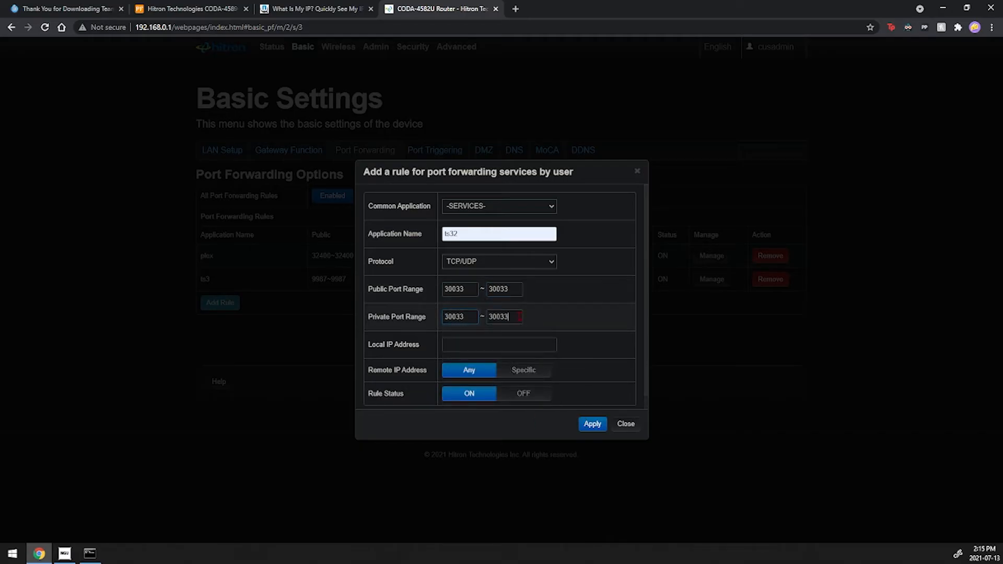
left_click(481, 340)
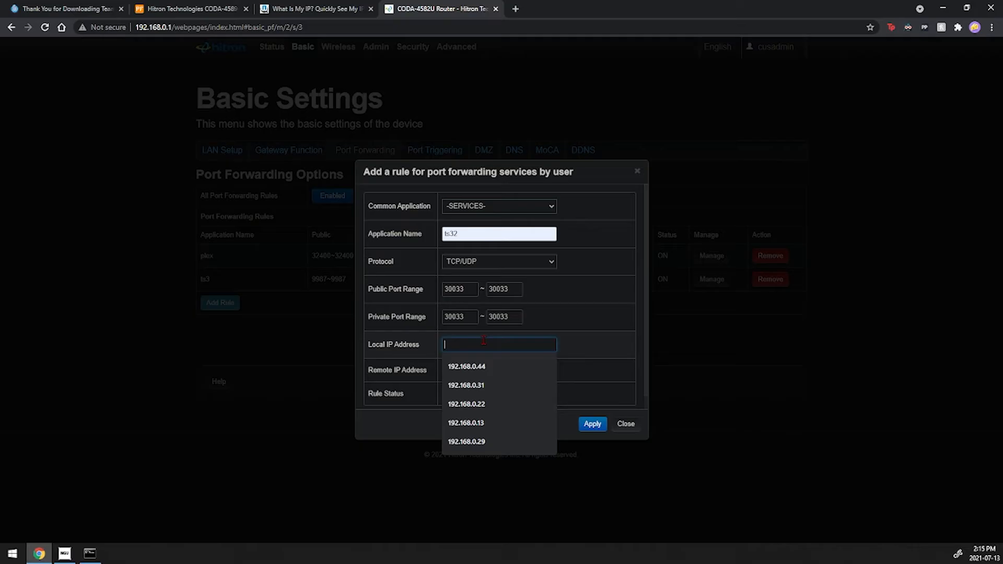
left_click(501, 367)
left_click(591, 428)
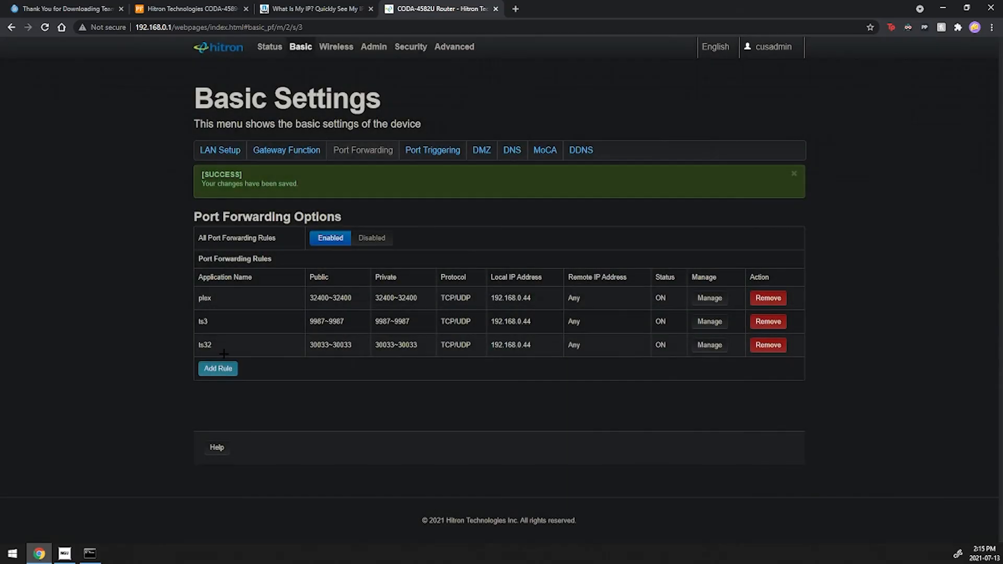
left_click(218, 368)
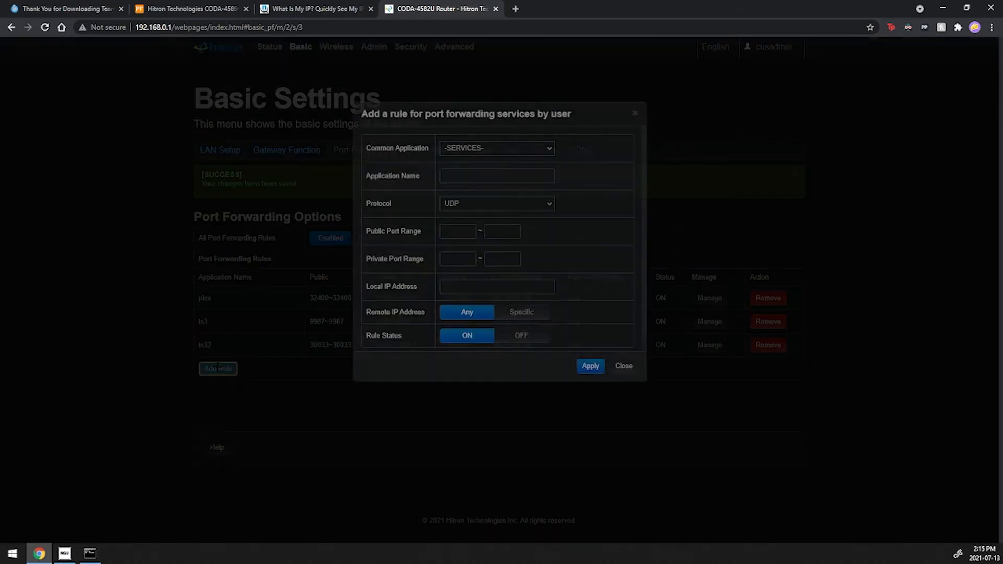
Name the third forwarding rule ts33 with TCP/UDP protocol
left_click(459, 289)
left_click(467, 233)
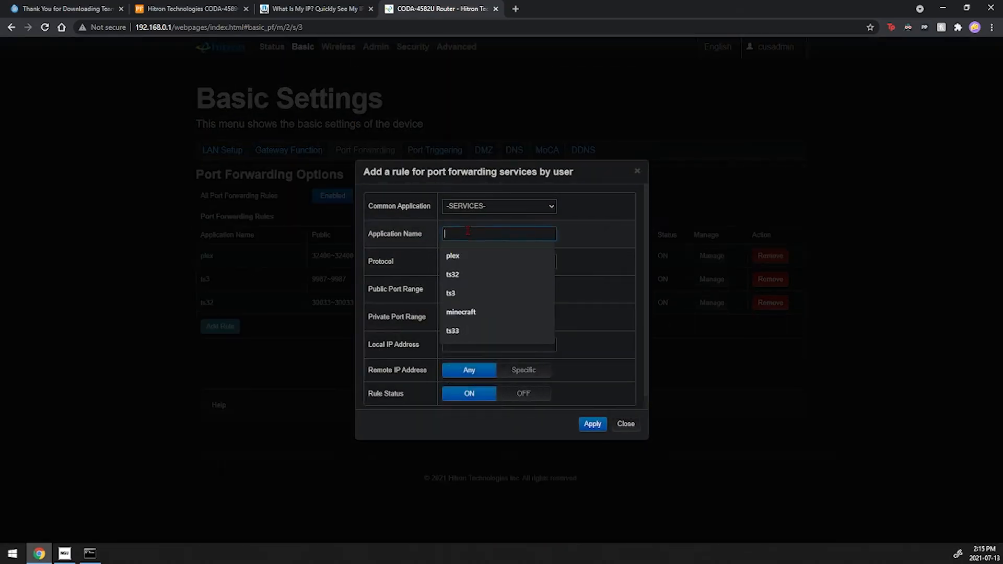
left_click(452, 331)
left_click(470, 261)
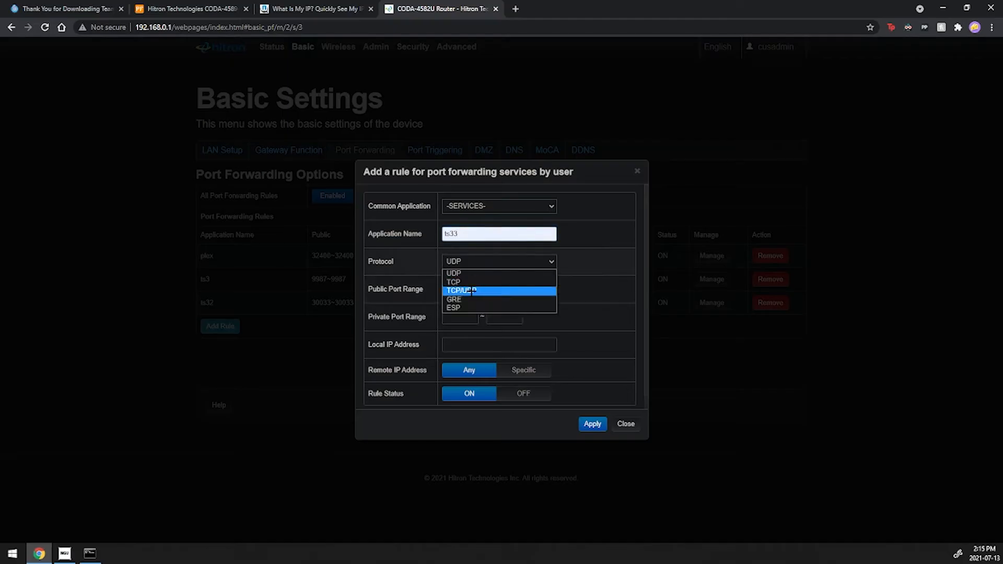
left_click(471, 290)
Set public and private ports to 10011, local IP 192.168.0.44, and save the ts33 rule
left_click(465, 287)
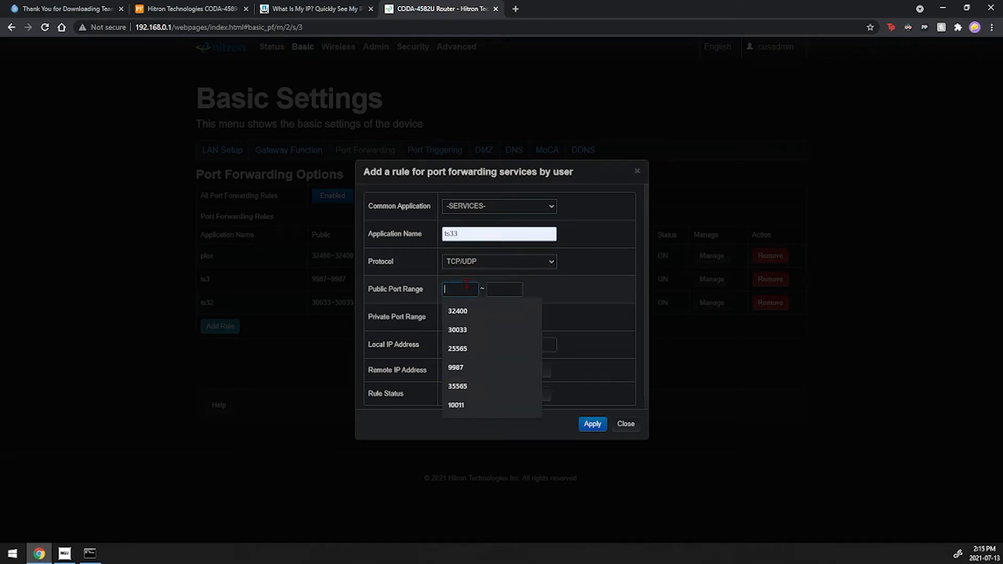
type("10")
left_click(455, 310)
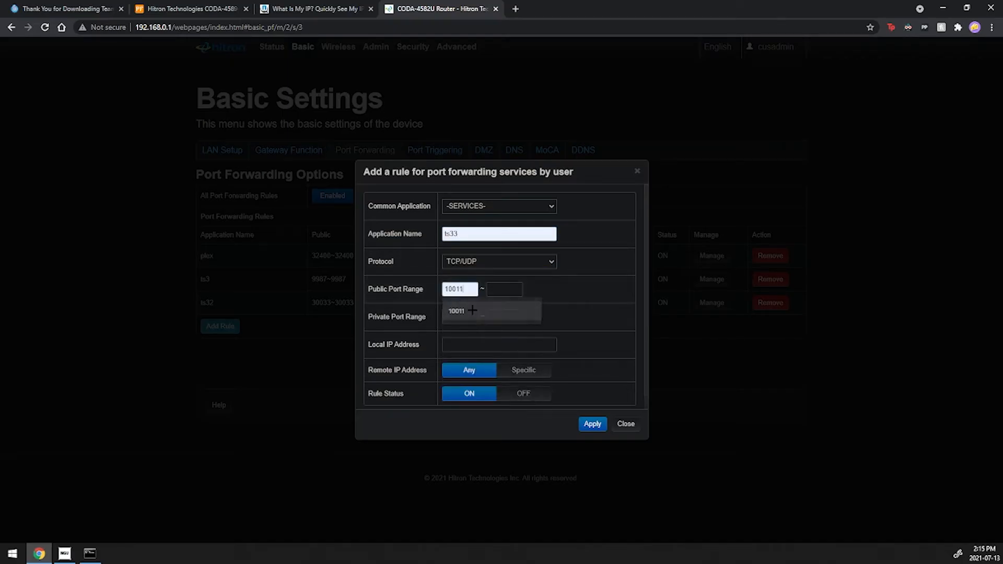
left_click(504, 289)
left_click(527, 404)
left_click(459, 317)
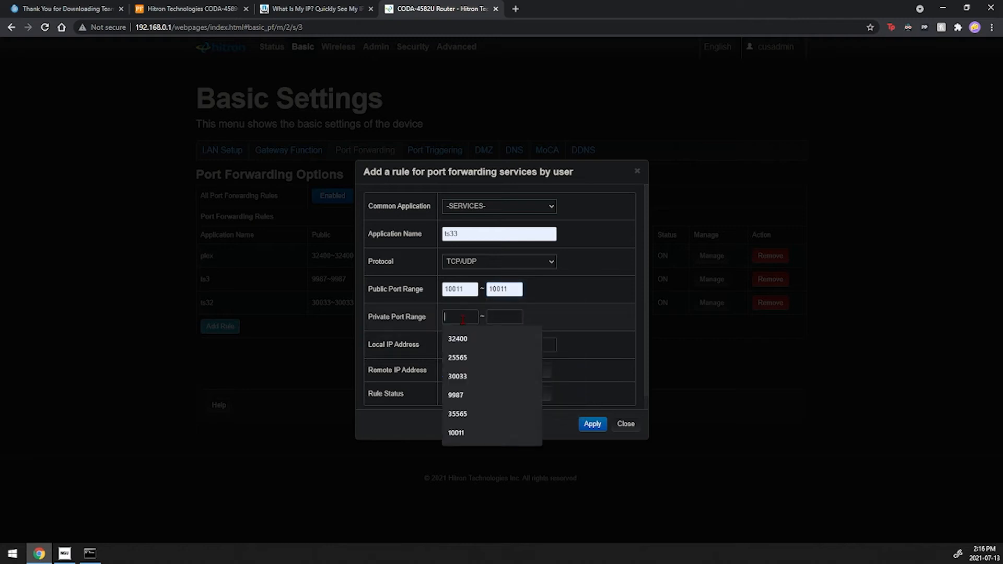
left_click(460, 433)
left_click(499, 344)
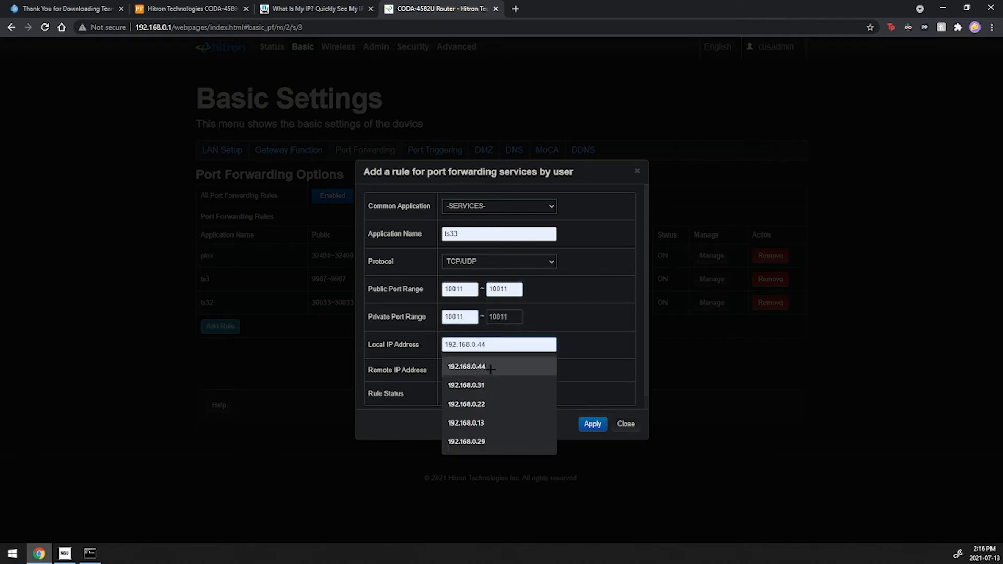
left_click(489, 367)
left_click(596, 424)
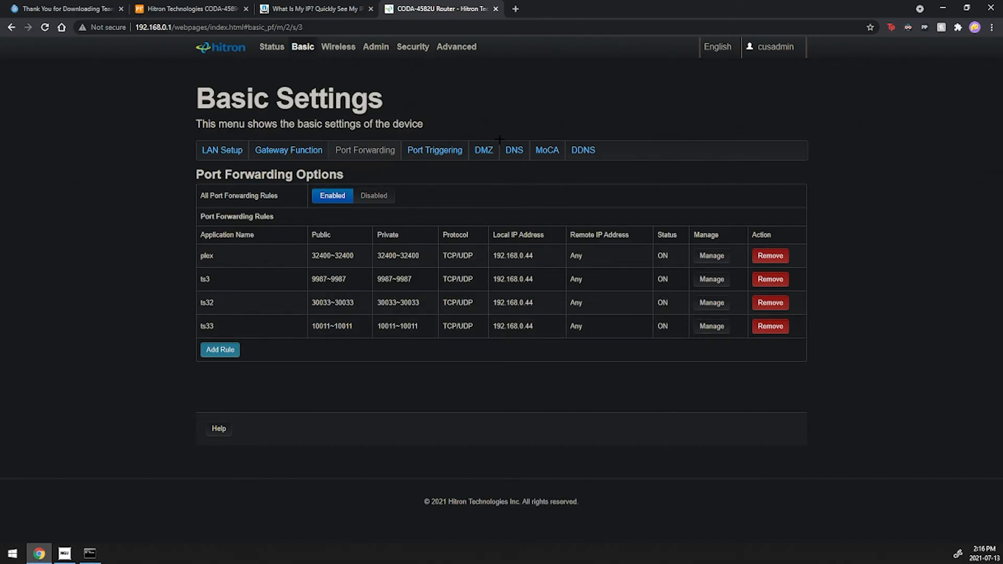
Close the router tab, minimize Chrome, and open the teamspeak3-server_win64 folder
left_click(495, 8)
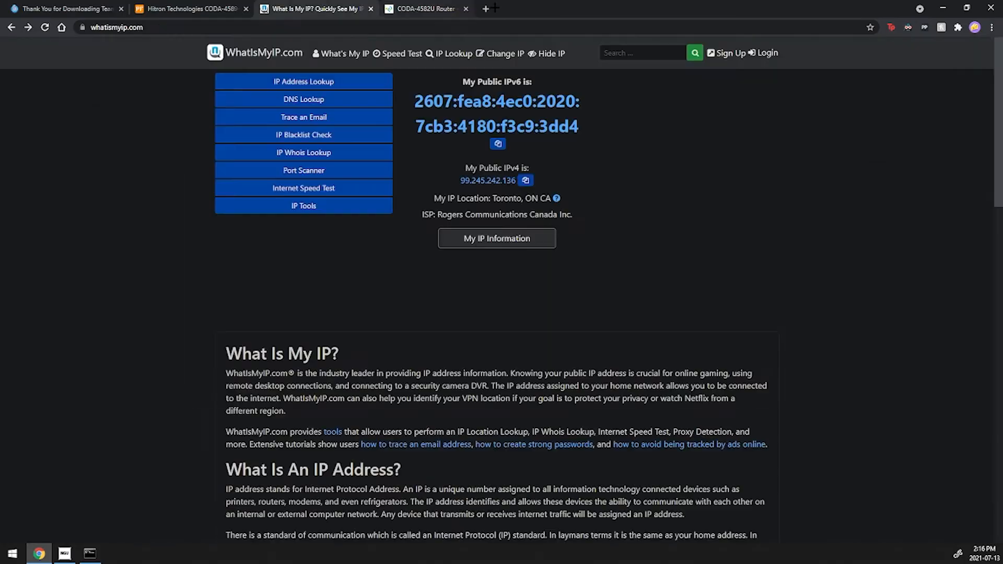
left_click(941, 7)
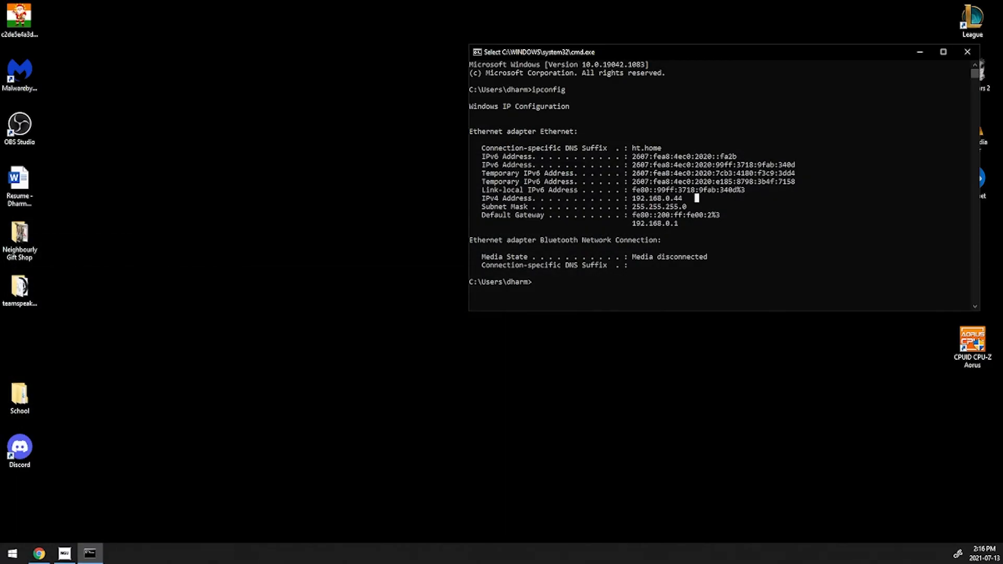
double_click(19, 287)
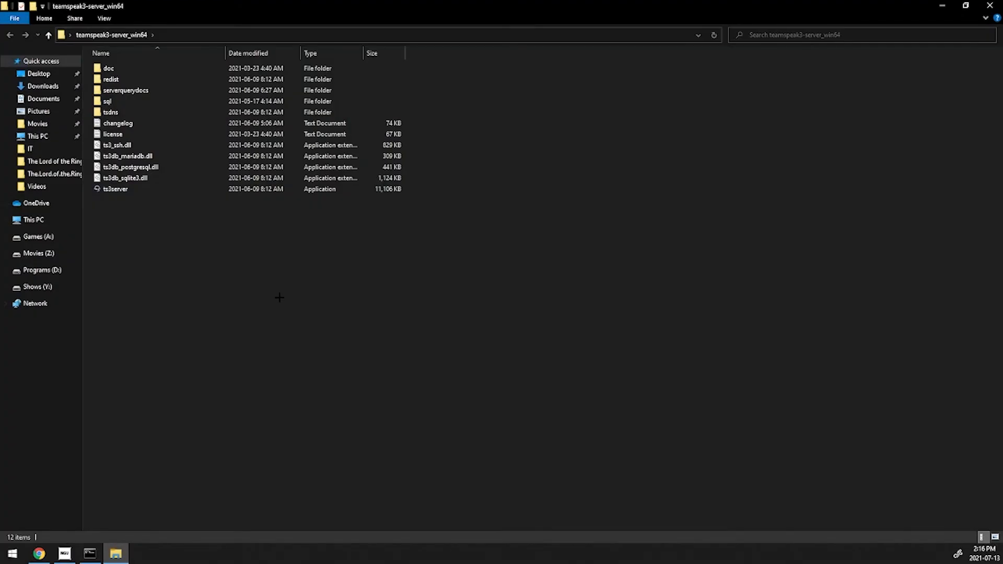
Run ts3server, accept its licence, and snip the dialog showing the generated admin credentials
double_click(123, 190)
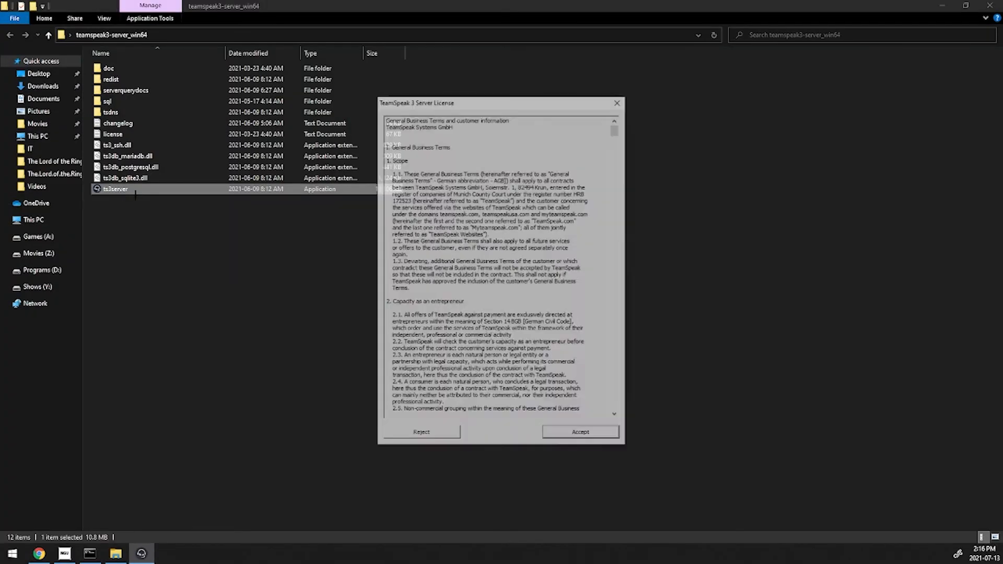
scroll(572, 291, "down", 3)
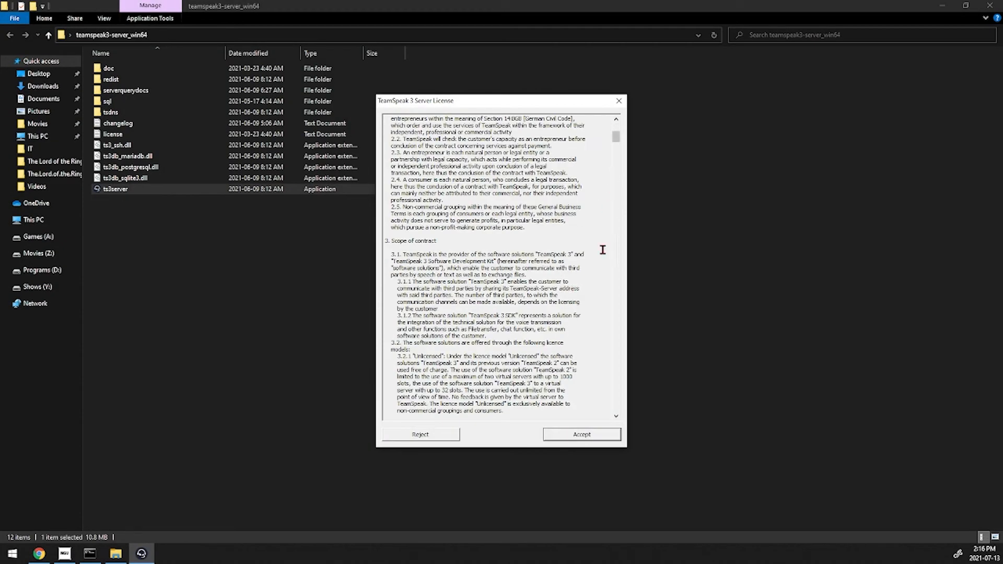
left_click(581, 436)
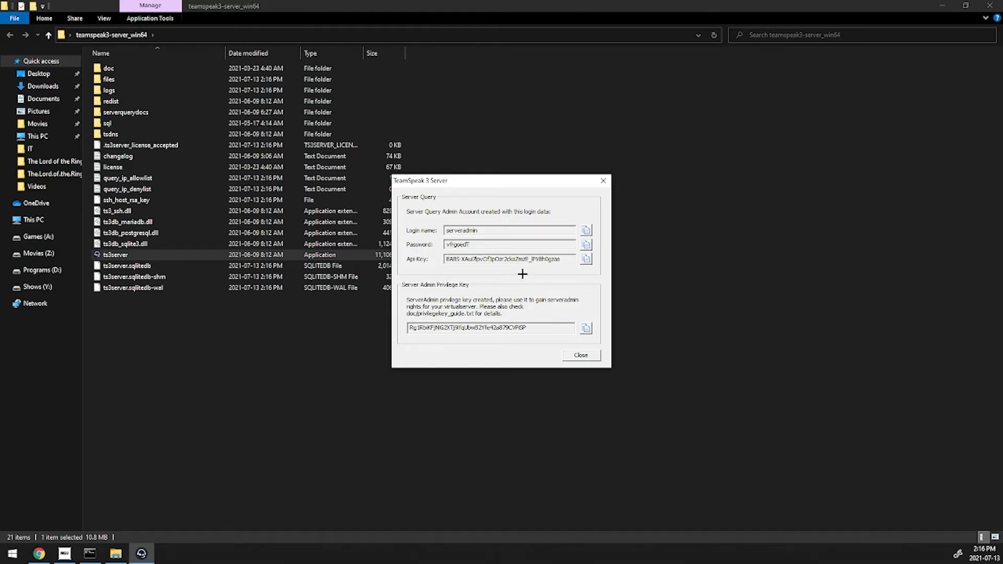
key("super+shift+s")
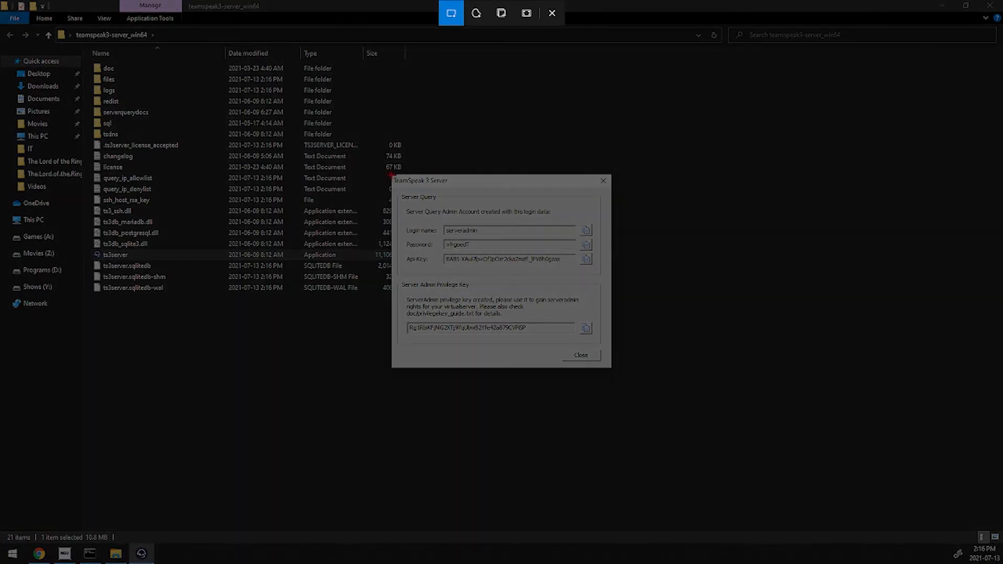
left_click_drag(392, 173, 612, 369)
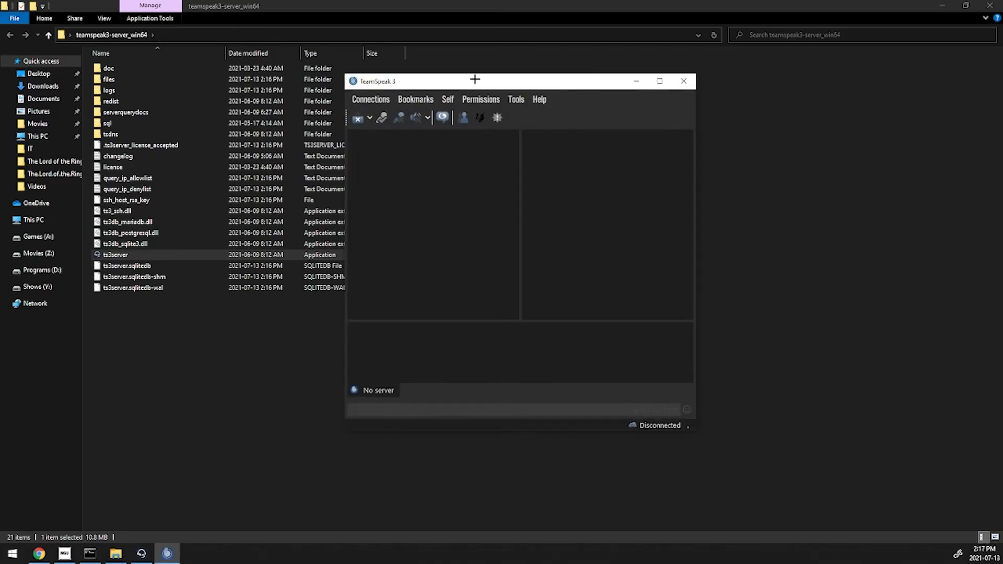
Clear the old address and password, then connect the TeamSpeak 3 client to 127.0.0.1
left_click_drag(668, 85, 744, 90)
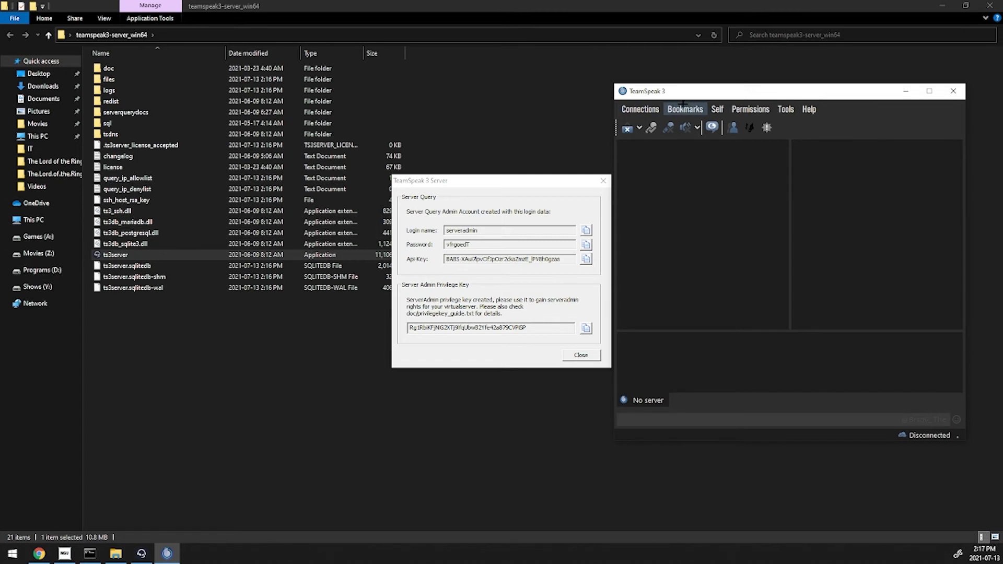
left_click(641, 109)
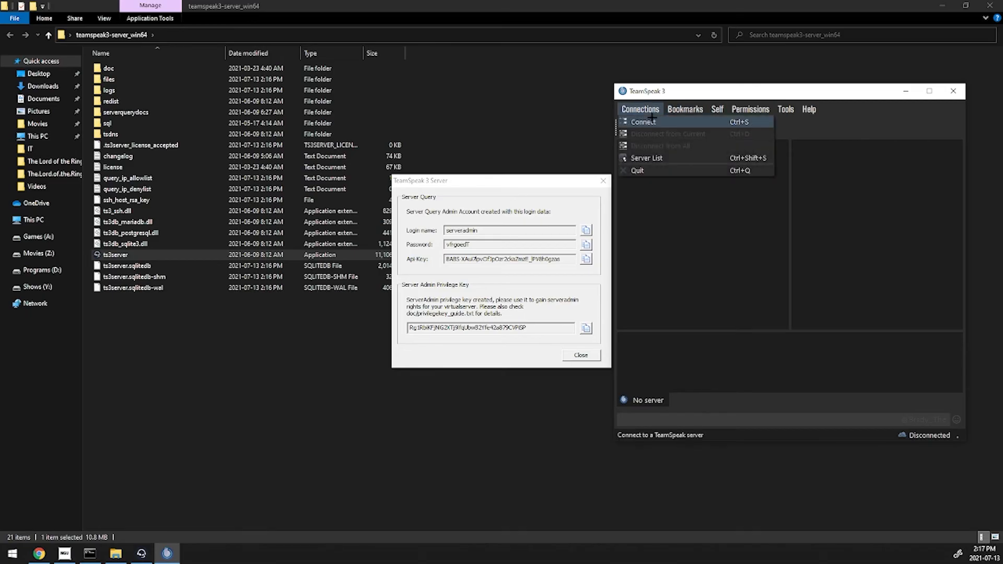
left_click(651, 119)
left_click_drag(793, 251, 696, 252)
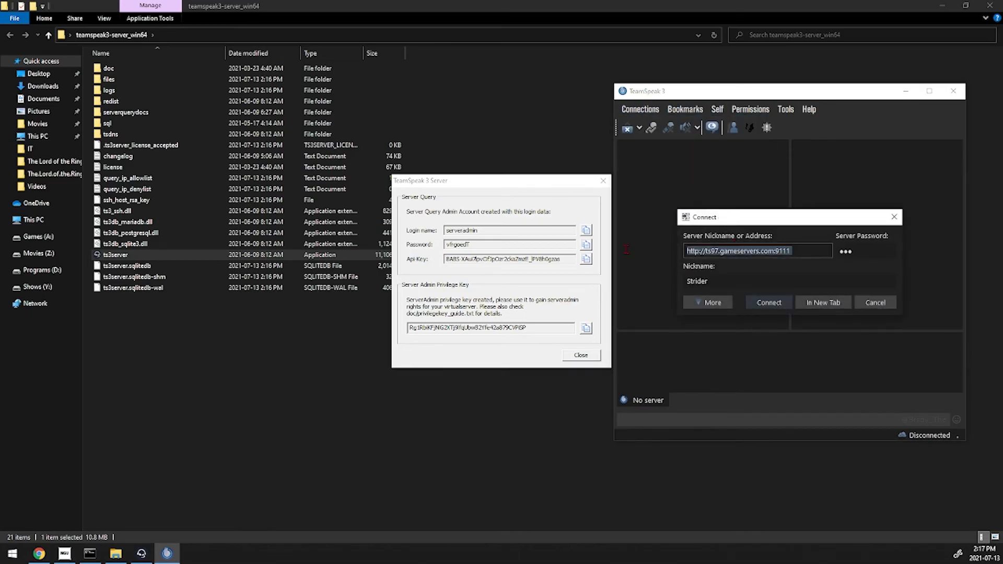
key("BackSpace")
left_click_drag(865, 253, 784, 239)
key("BackSpace")
left_click(755, 250)
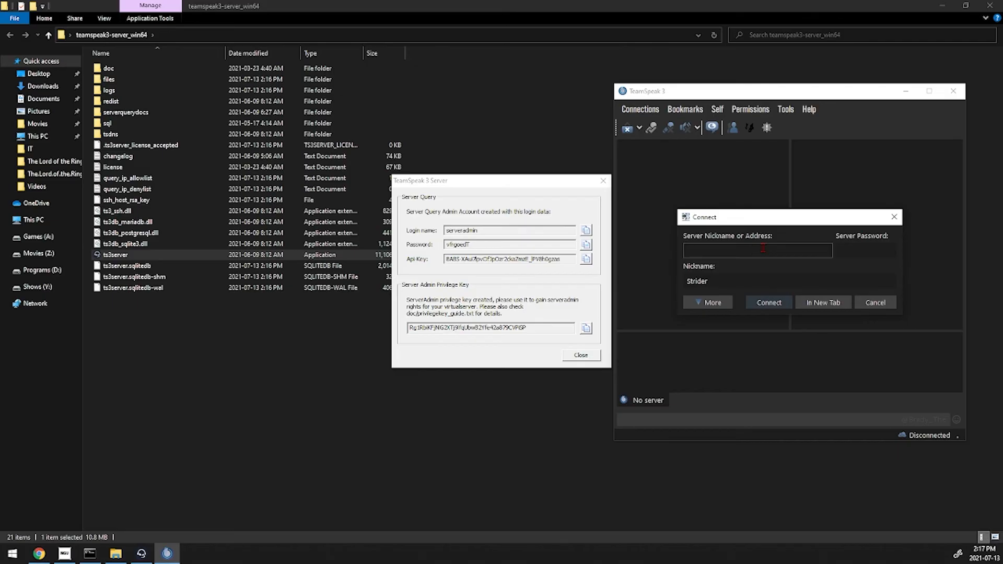
type("127.0.0.1")
left_click(758, 303)
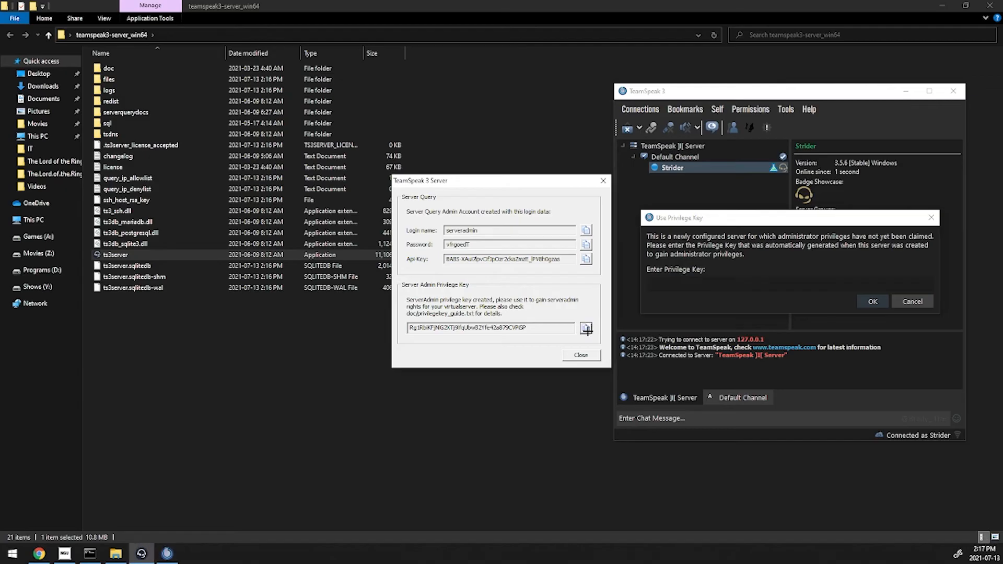
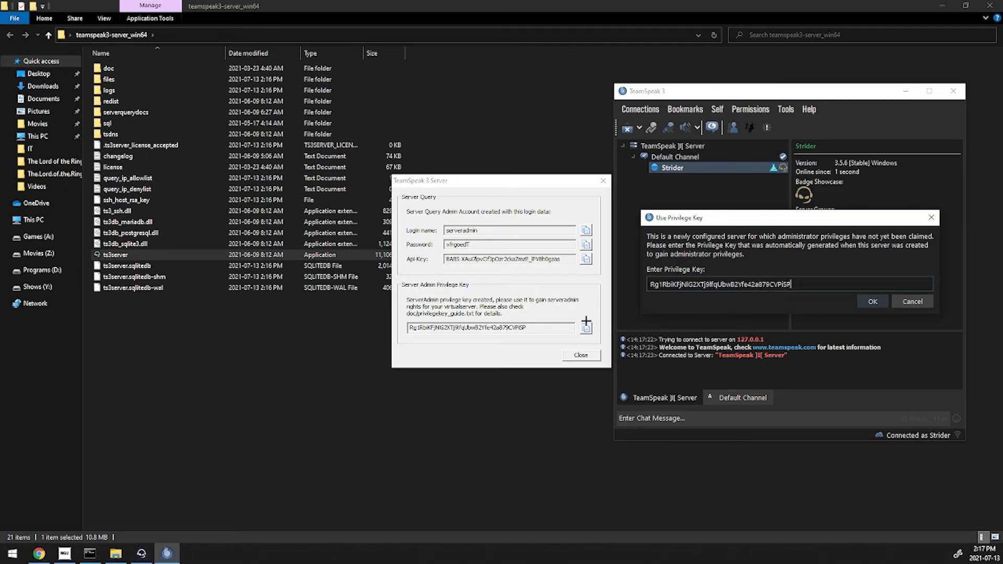
Paste the generated privilege key, submit it, and dismiss the success message
left_click(867, 301)
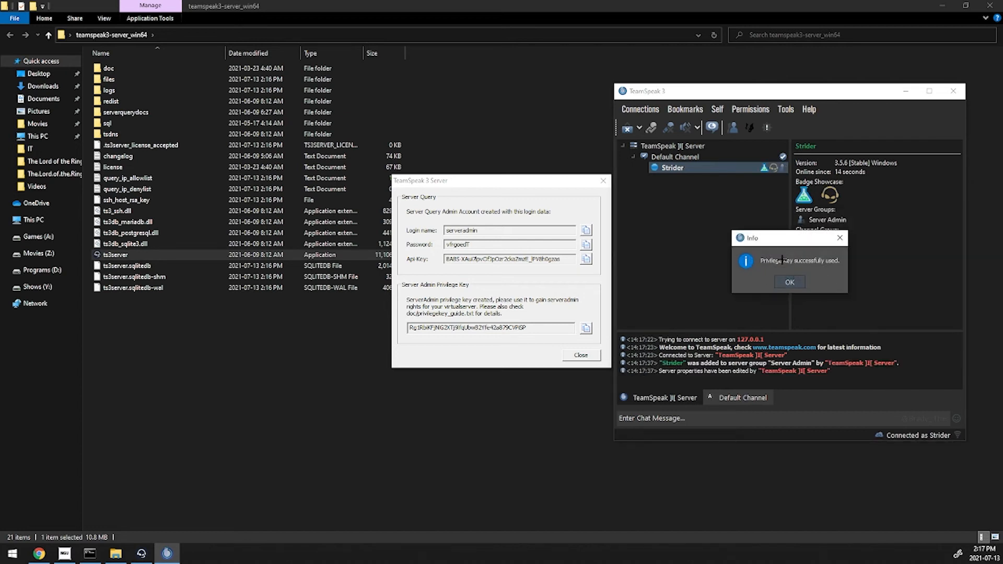
left_click(799, 280)
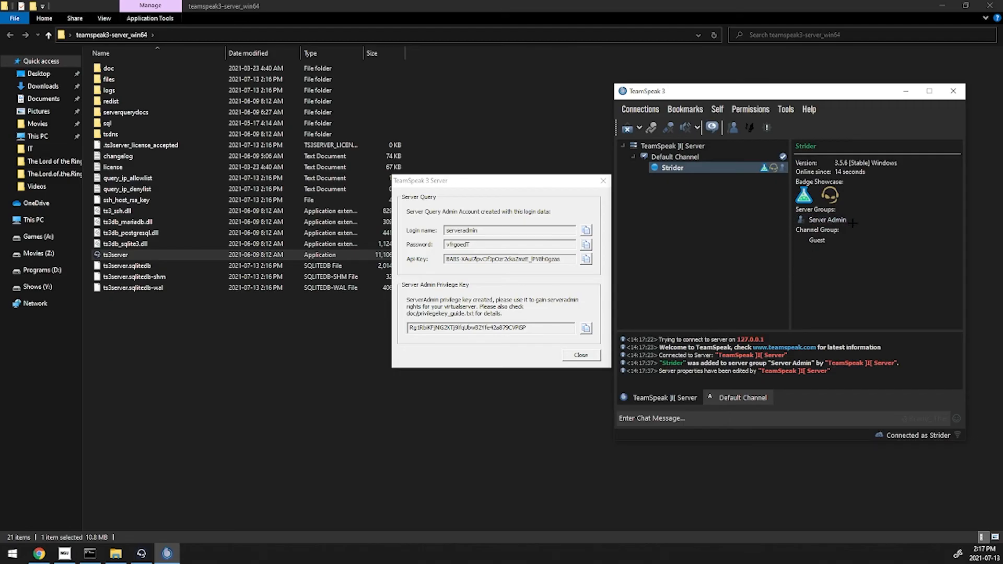
Rename the virtual server from TeamSpeak ]I[ Server to 'Test Server' via Edit Virtual Server
right_click(678, 146)
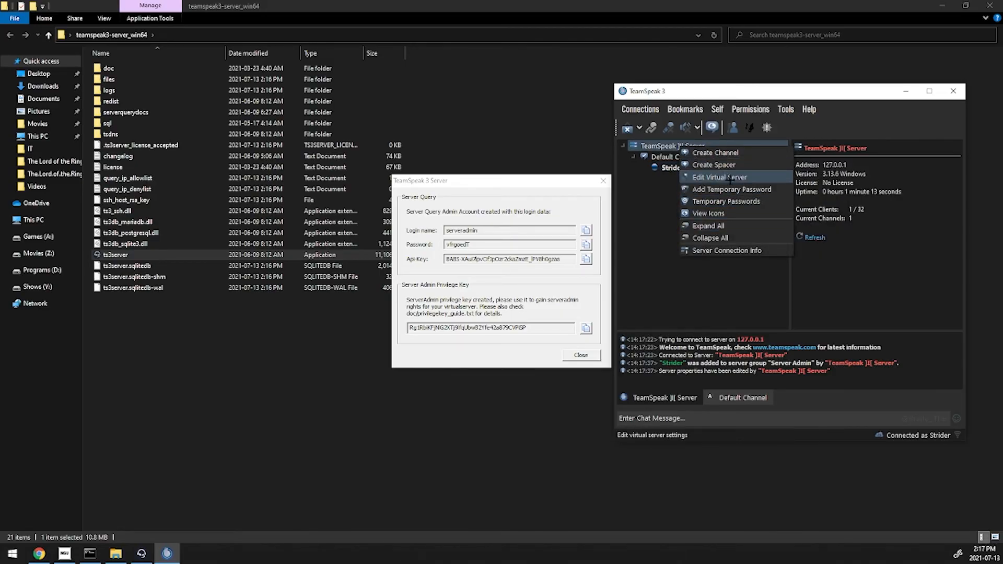
left_click(729, 178)
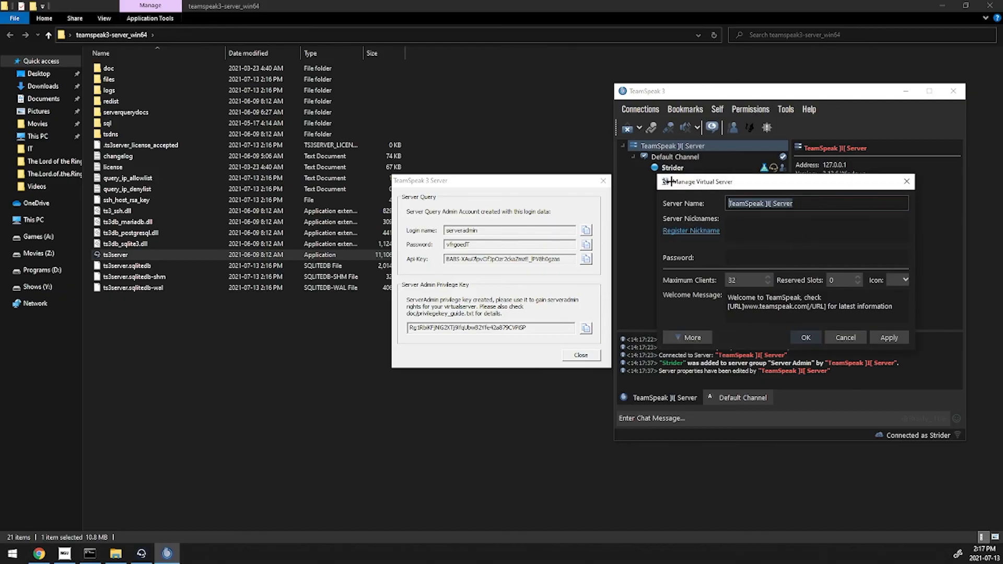
key("BackSpace")
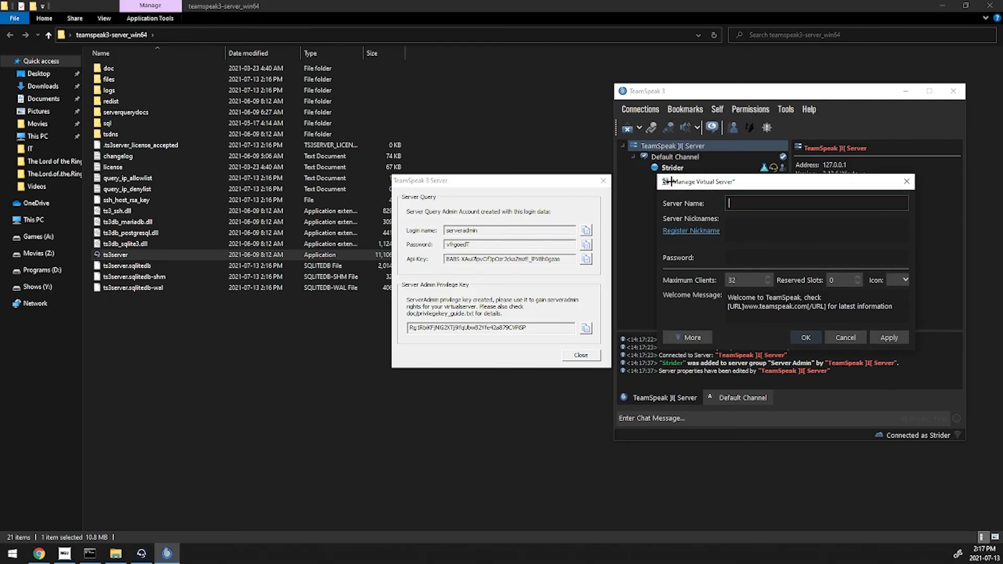
type("Test Server")
left_click(805, 337)
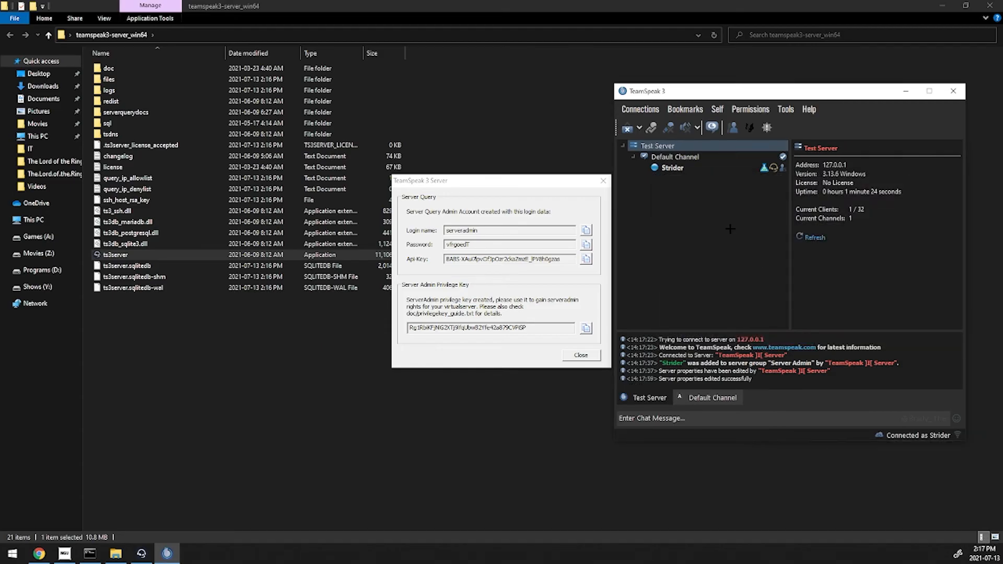
Open TeamSpeak's Connect dialog, then switch to Chrome to read the public IP on WhatIsMyIP
left_click(640, 109)
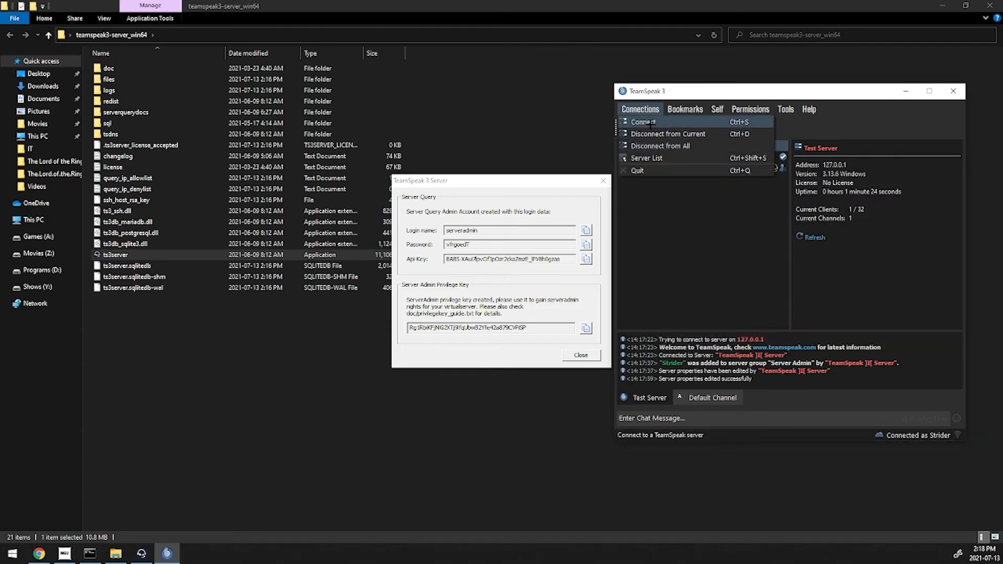
left_click(651, 123)
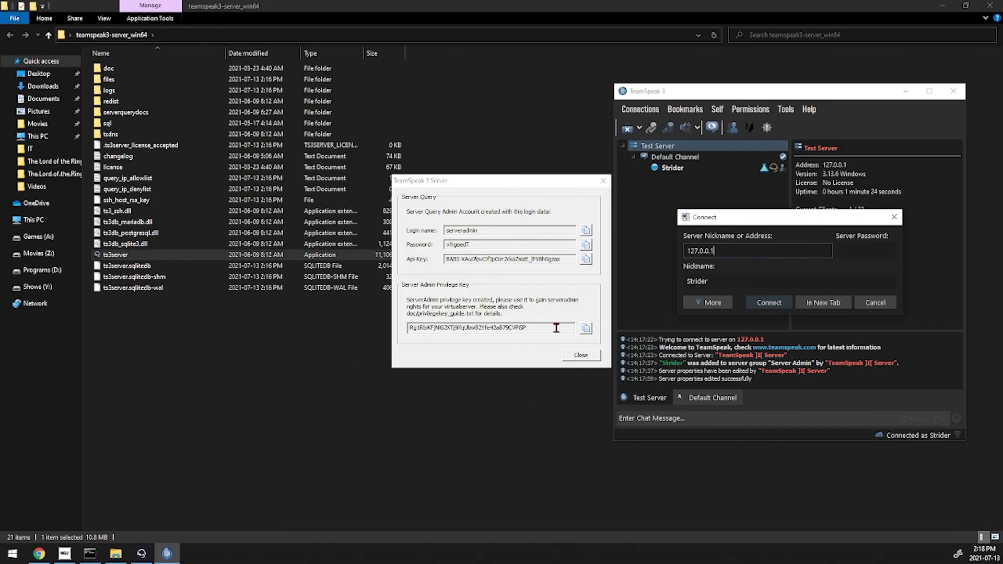
left_click(41, 555)
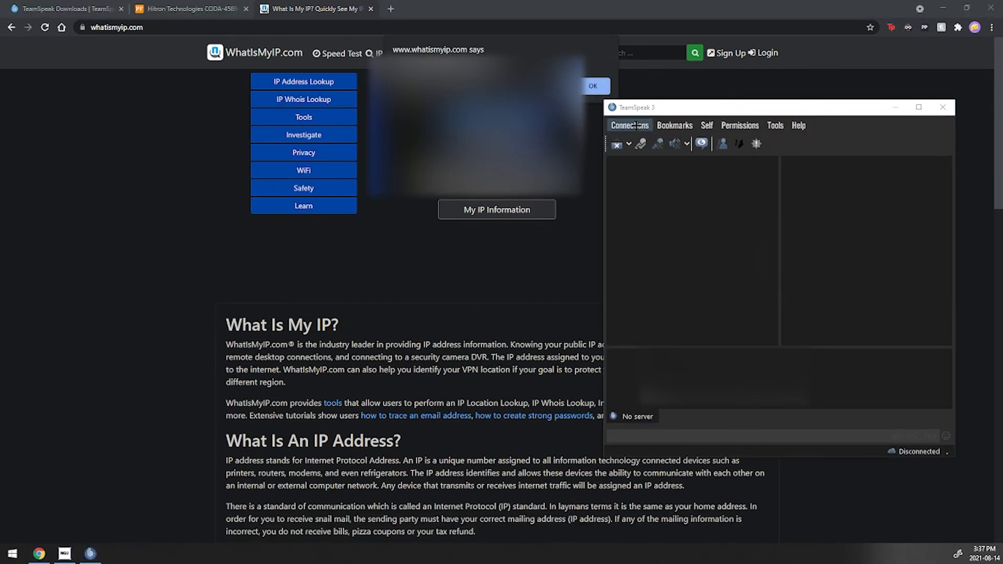
Connect to Test Server using the public IP address
left_click(630, 126)
left_click(654, 139)
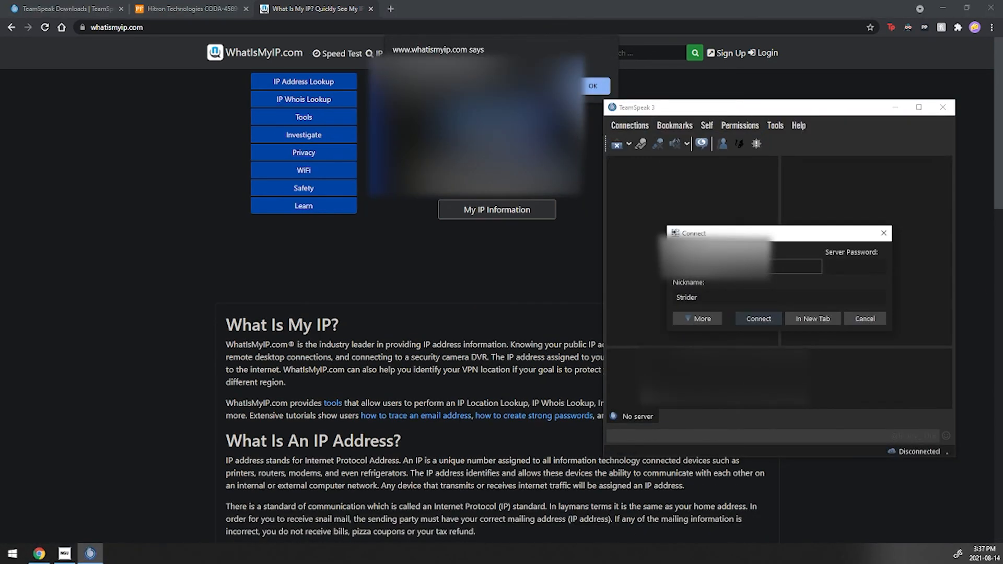
left_click(759, 320)
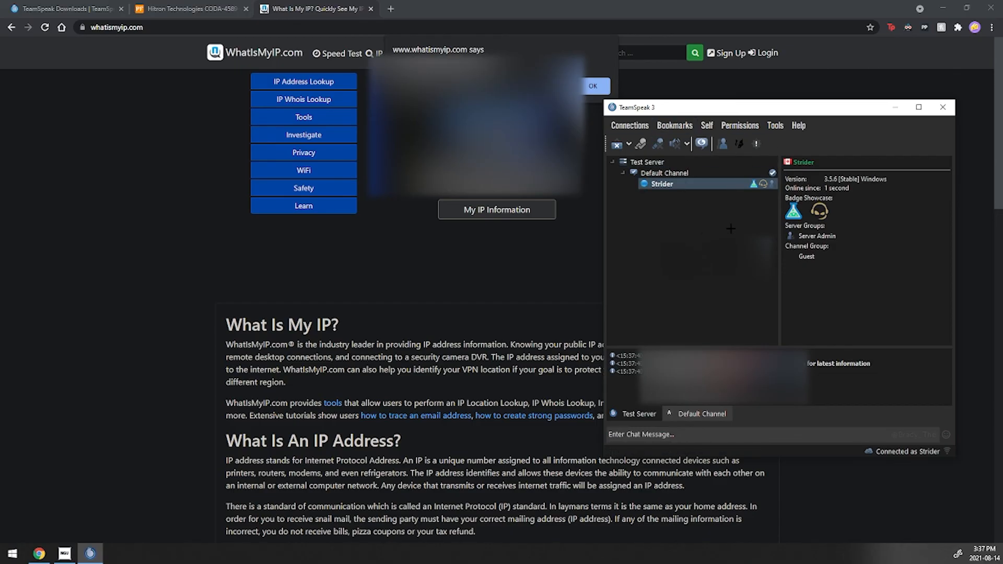
Reconnect to Test Server via the public IP to verify it is reachable
left_click(666, 129)
left_click(630, 128)
left_click(630, 128)
left_click(632, 137)
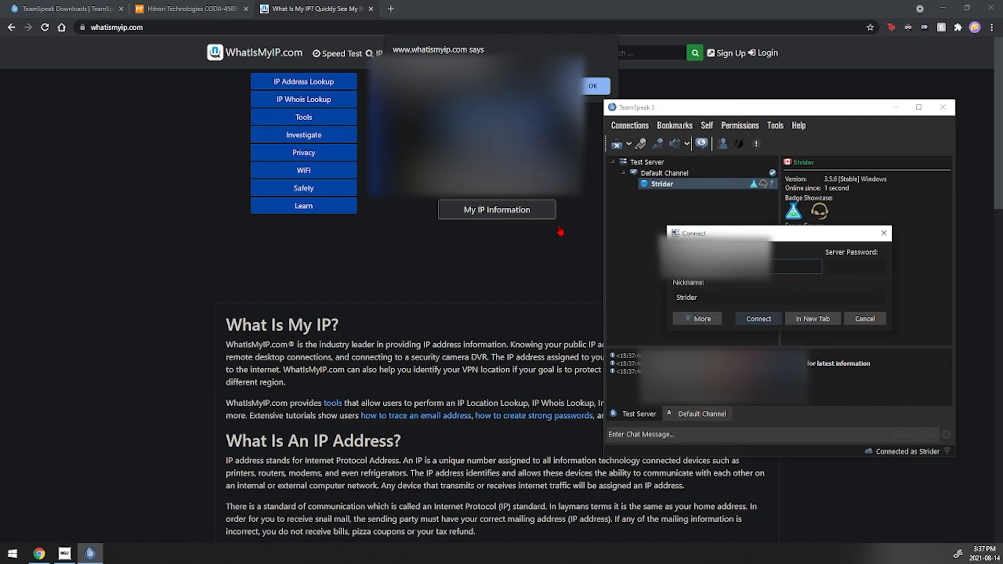
left_click(758, 318)
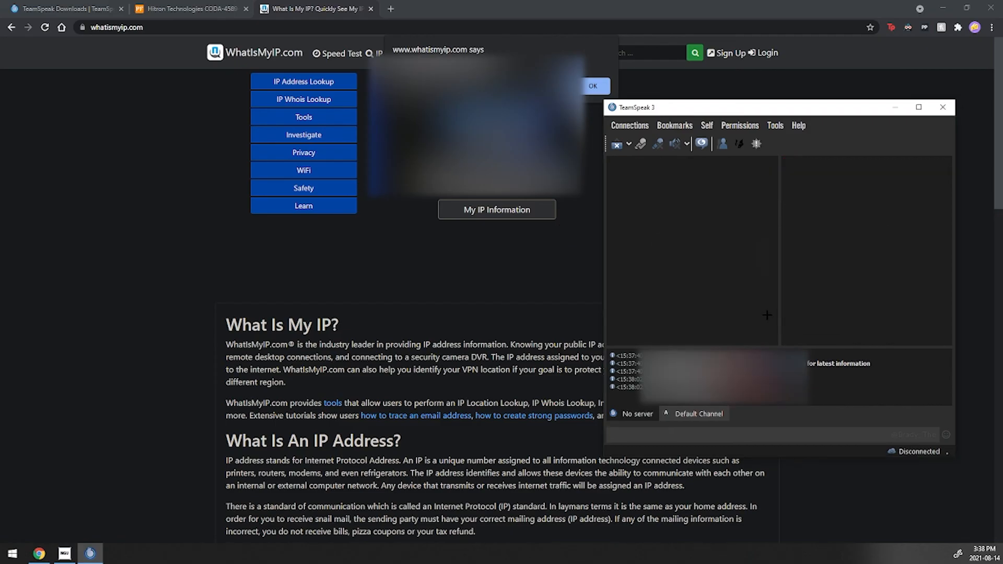